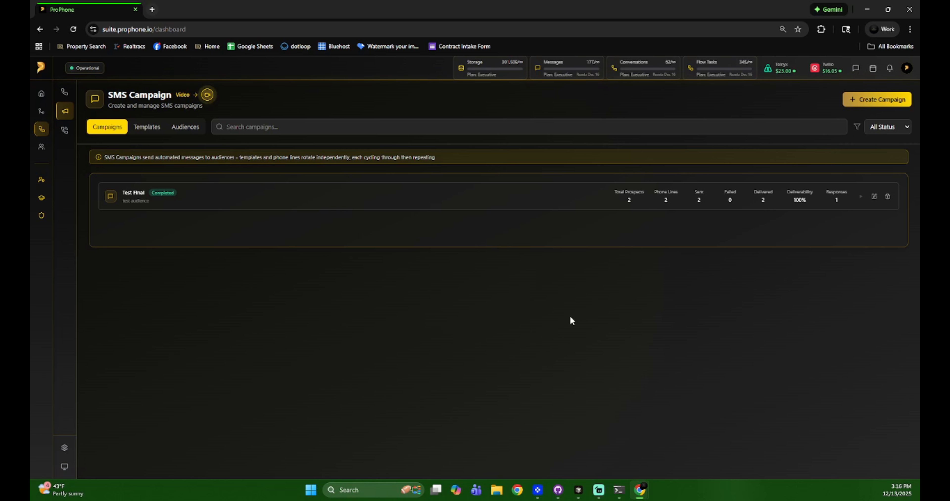
Browse the SMS Audiences, ProDialer and SMS Campaigns sections of ProPhone.
click(192, 130)
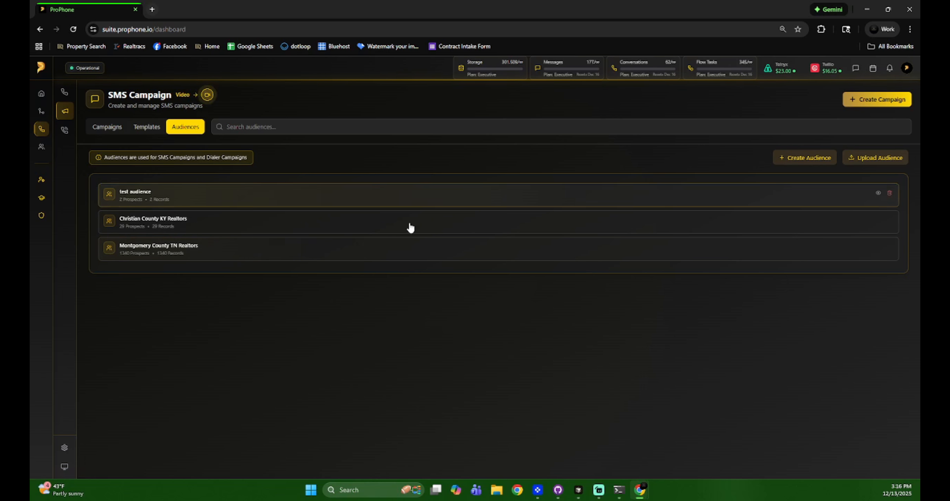
click(65, 131)
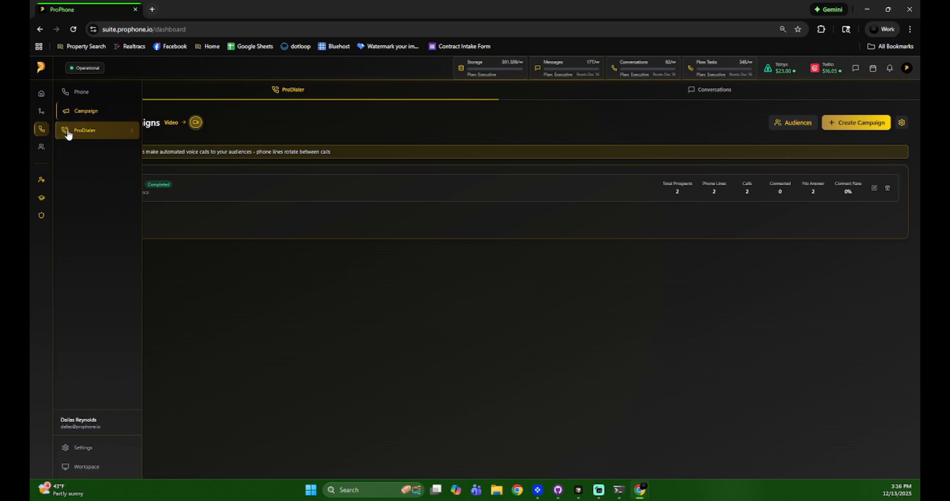
click(795, 126)
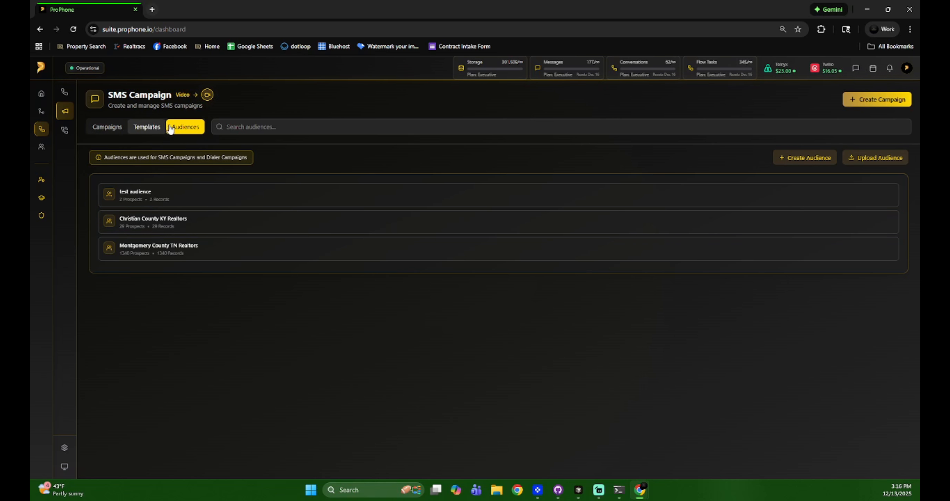
click(105, 129)
Switch from the Templates list to the Audiences list with the test and county realtor audiences.
click(142, 127)
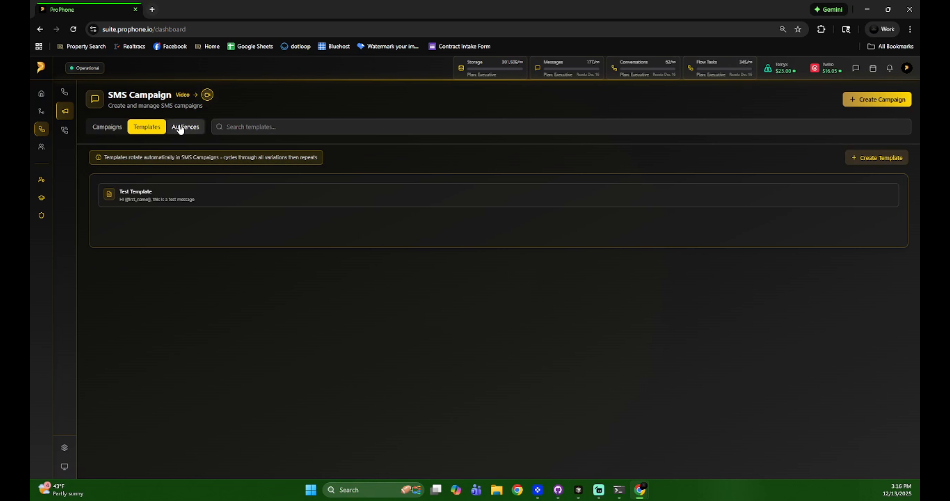
click(185, 127)
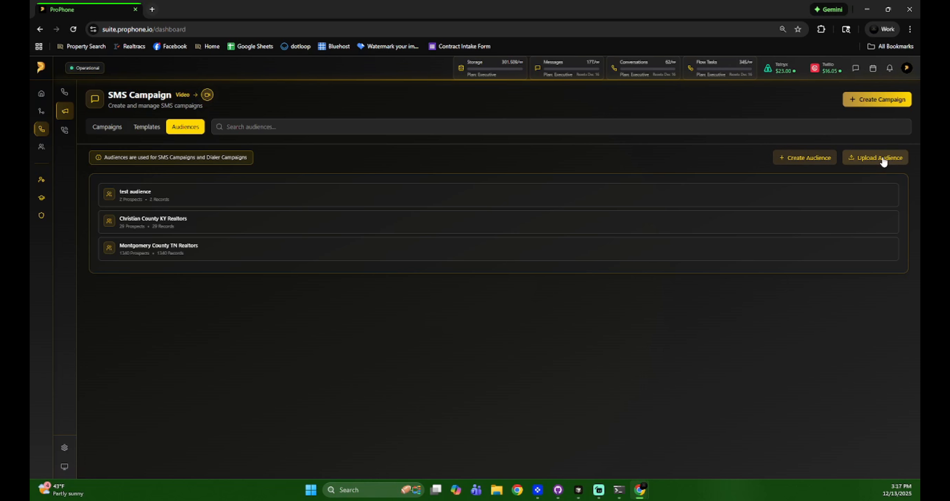
Create a new audience named 'Tutorial'.
click(801, 162)
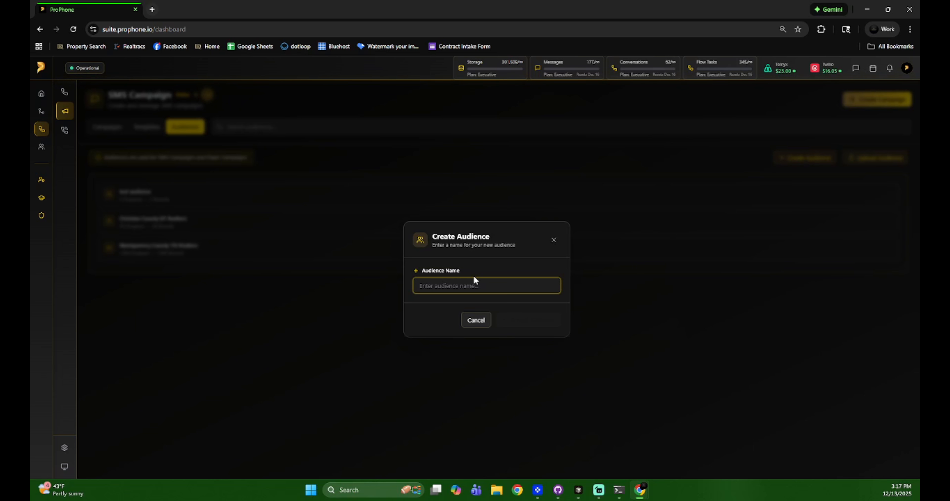
text(Tutorial)
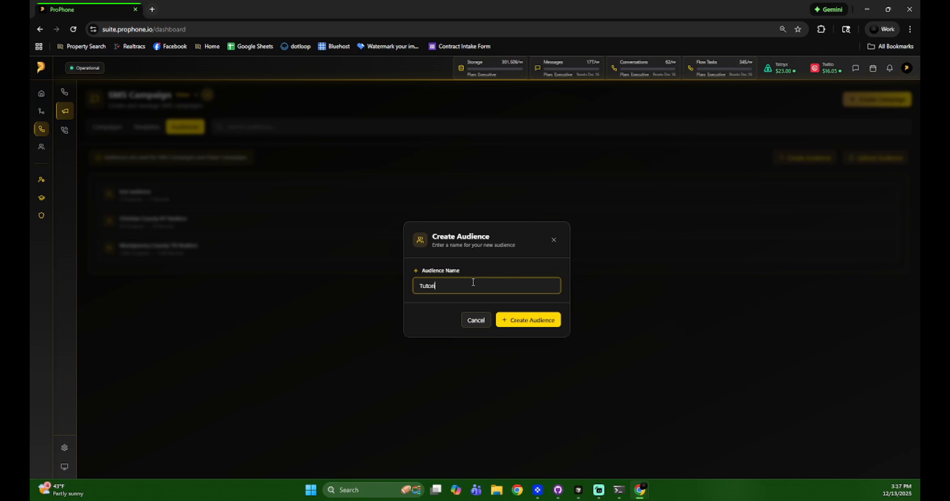
click(524, 319)
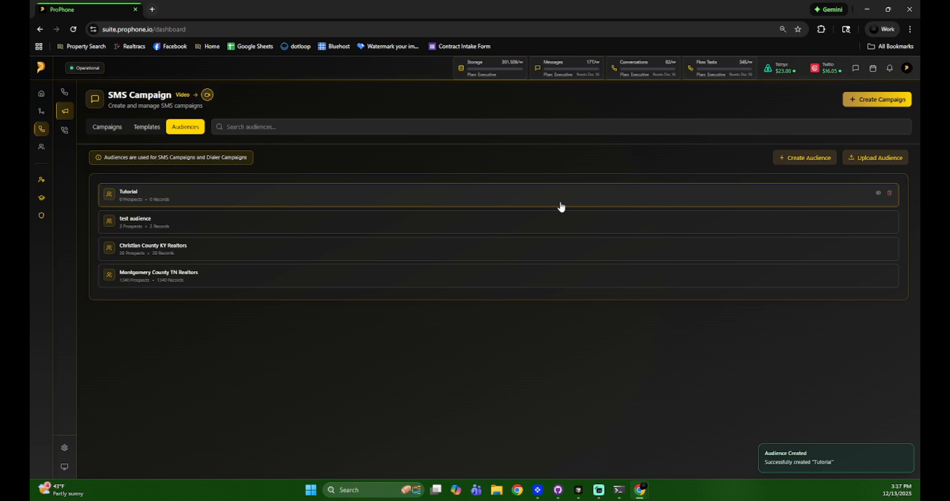
Look at the Upload Audience form's Add to Existing option, then close it without uploading.
click(874, 162)
click(463, 205)
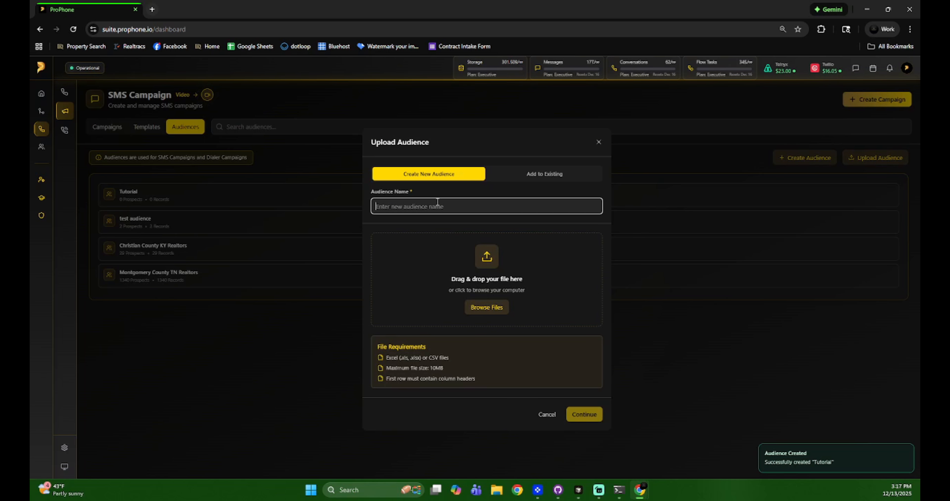
click(538, 176)
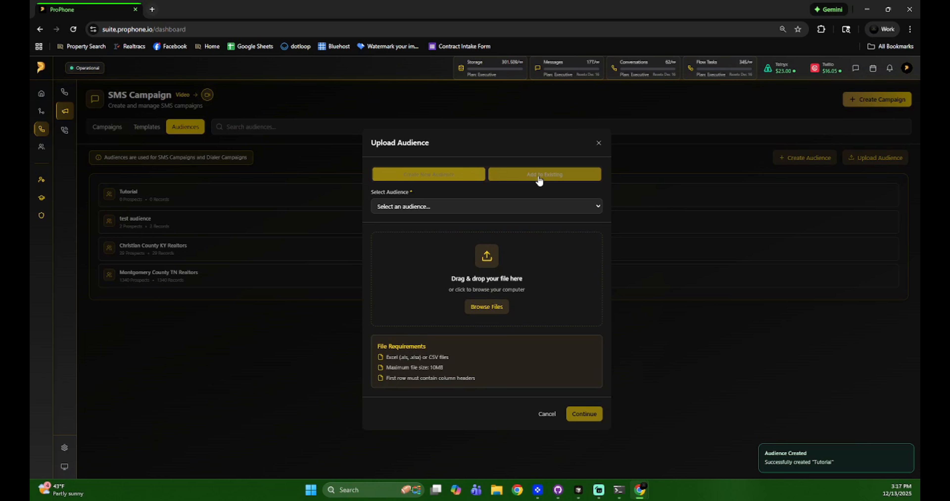
click(458, 209)
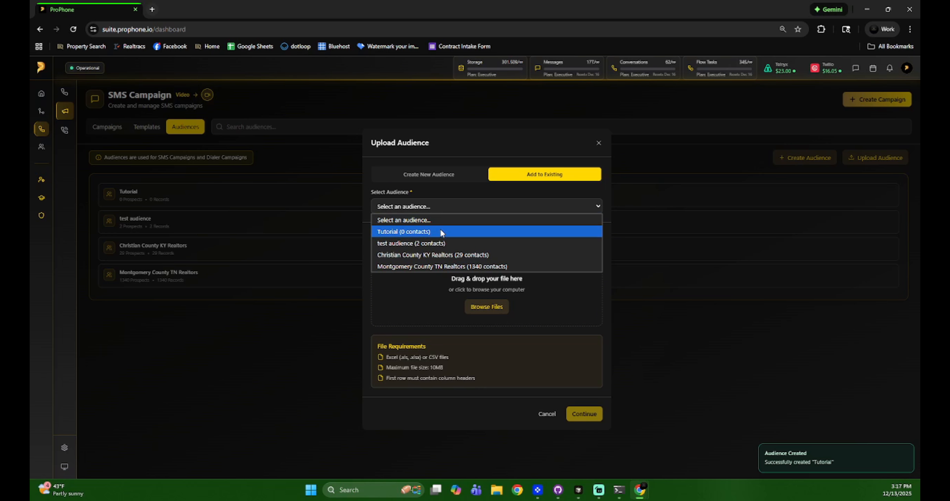
click(461, 197)
click(598, 144)
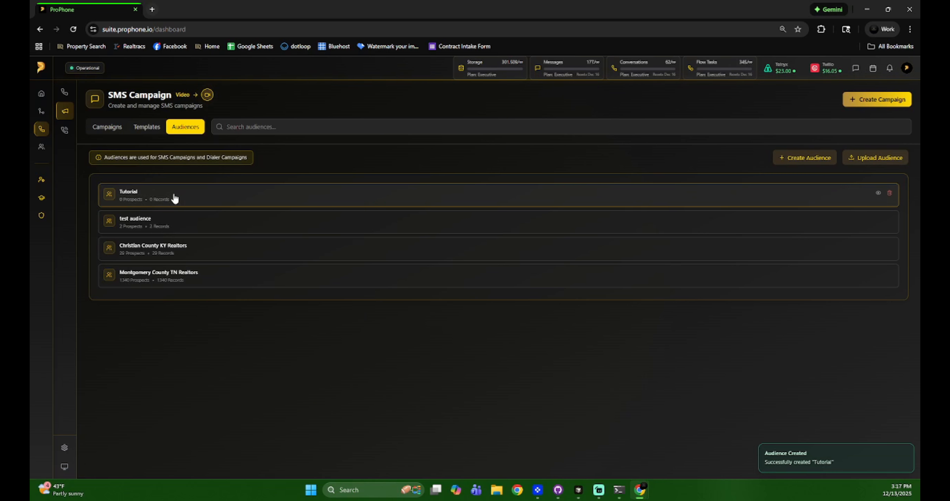
Open the Tutorial audience and start a new prospect, entering the test prospect's first and last name.
click(221, 199)
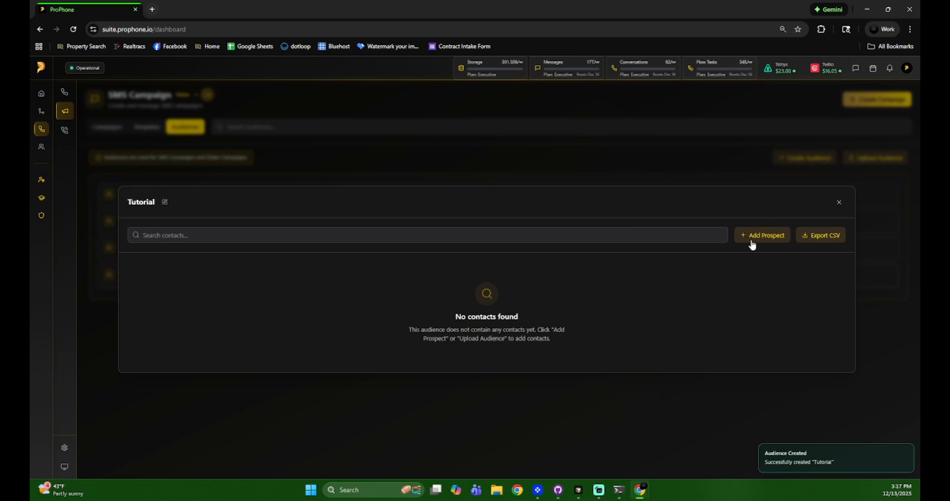
click(839, 203)
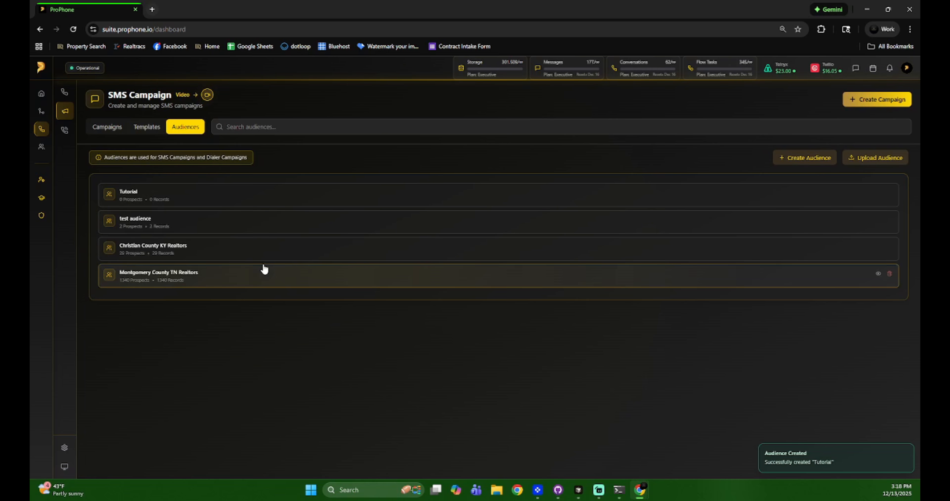
click(254, 199)
click(764, 239)
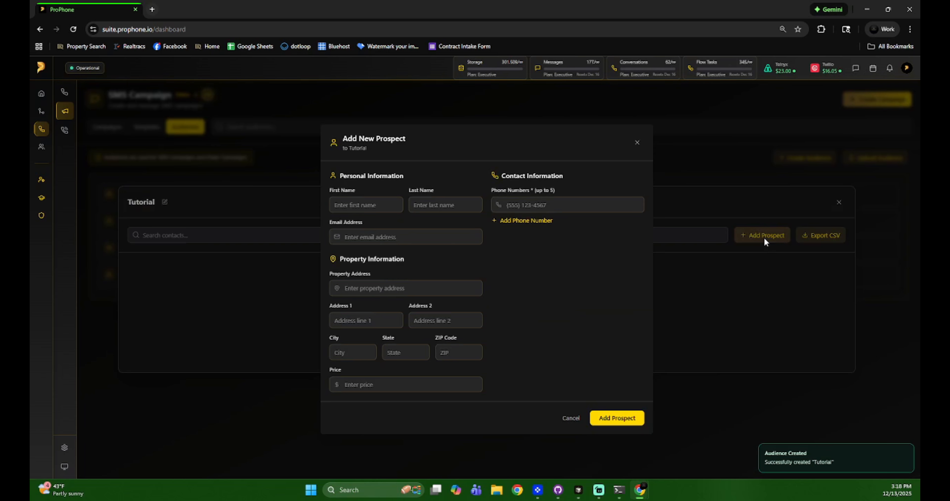
click(370, 199)
text(Test)
key(Tab)
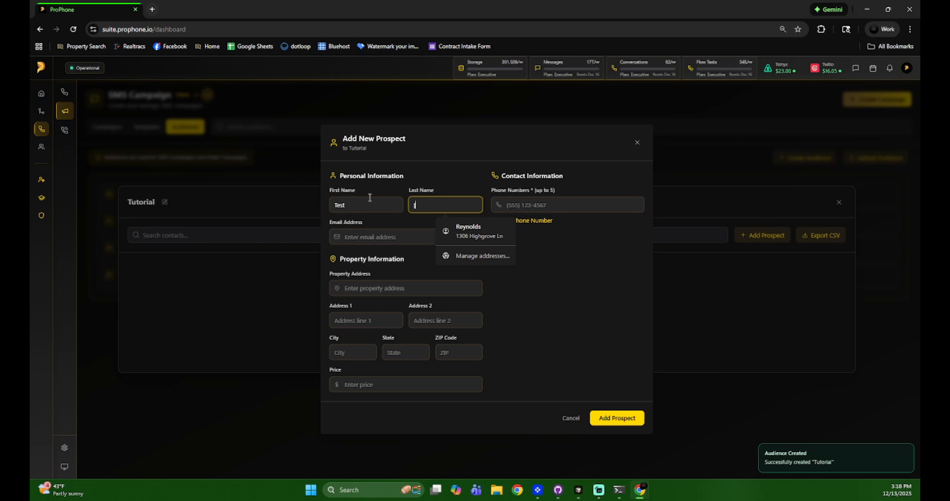
text(Pro)
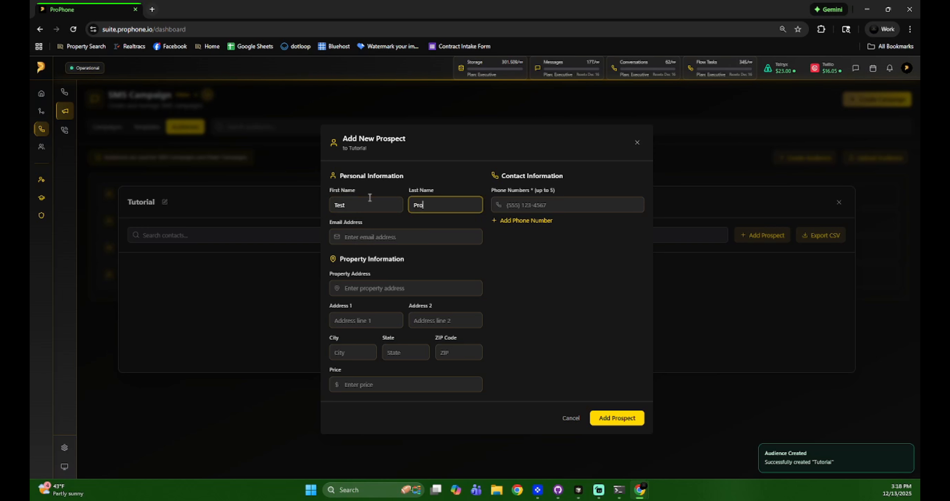
text(spect)
key(Tab)
key(Tab)
key(Tab)
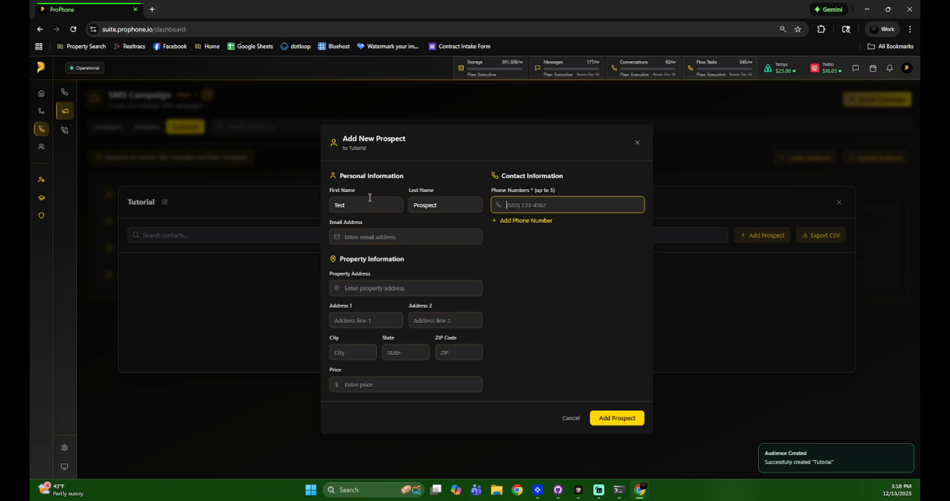
Choose the suggested Clarksville property address, keep one phone number, and save the prospect.
click(427, 287)
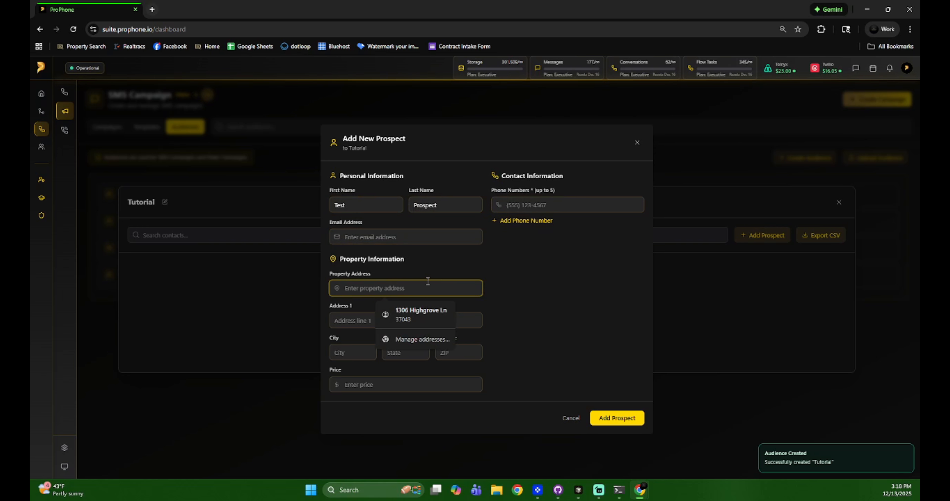
text(555)
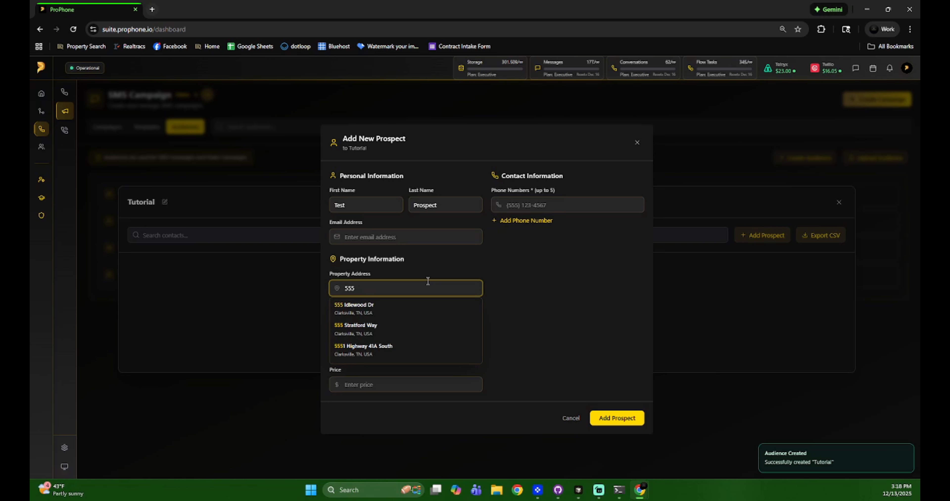
click(412, 308)
click(541, 205)
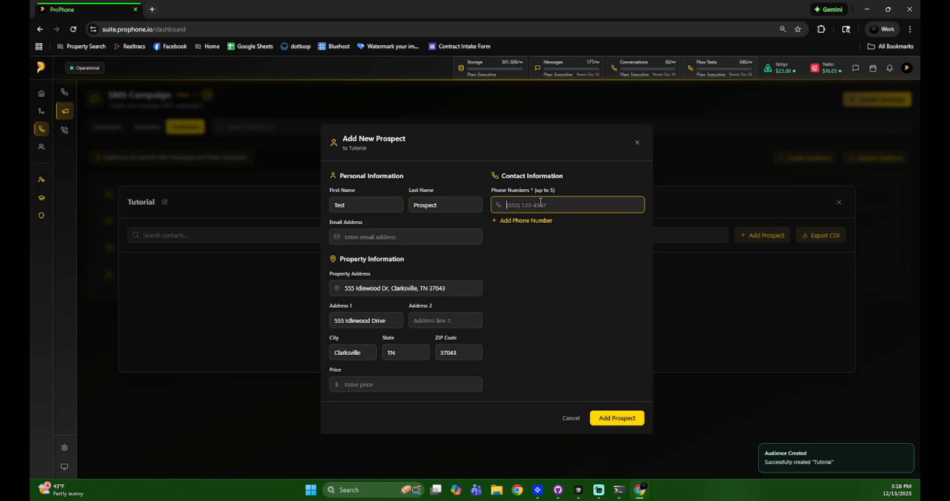
click(537, 221)
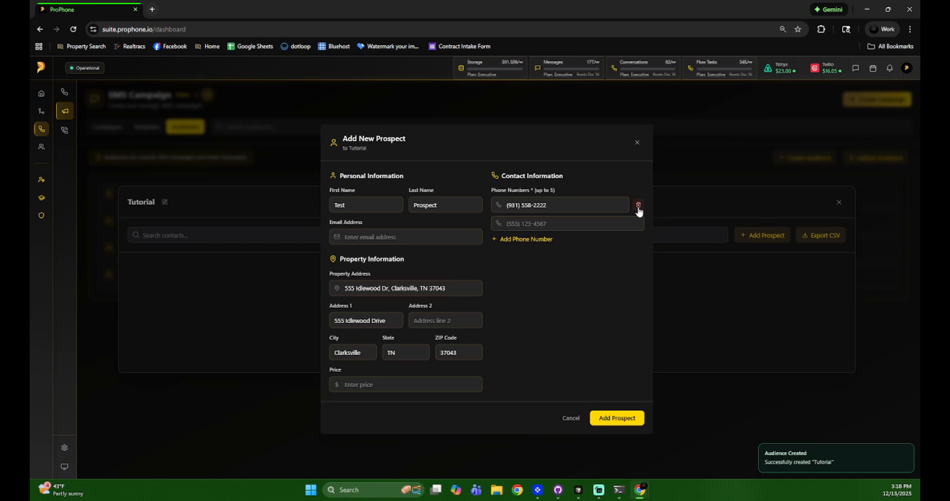
click(634, 223)
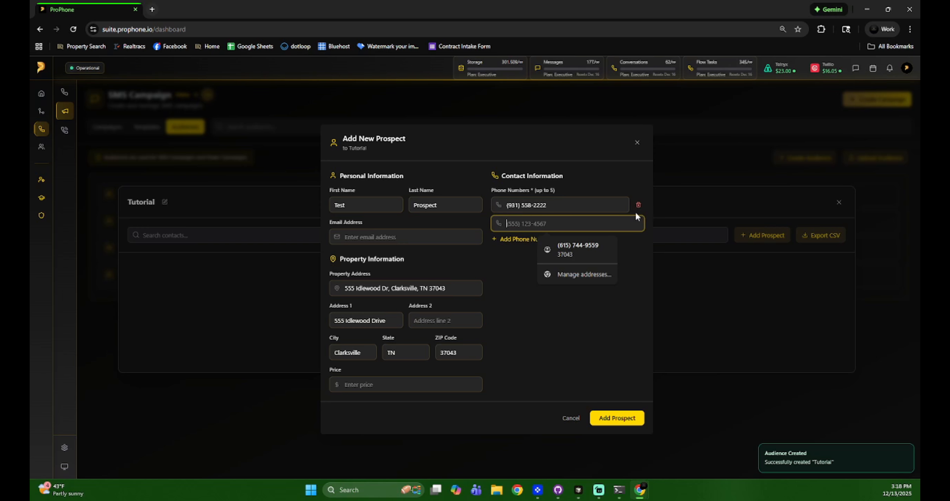
click(638, 205)
click(571, 210)
text(931) 555-8888)
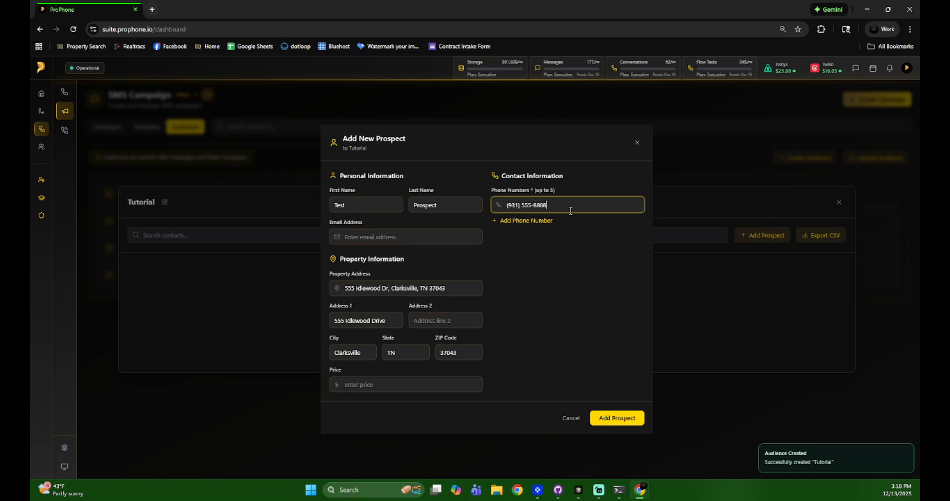
click(617, 417)
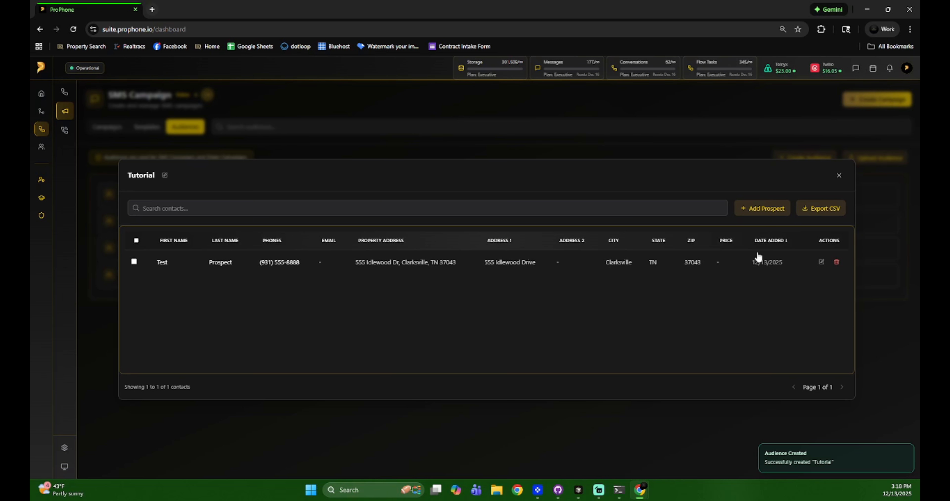
Go to the dialer's Conversations list and select the campaign contact's row.
click(839, 176)
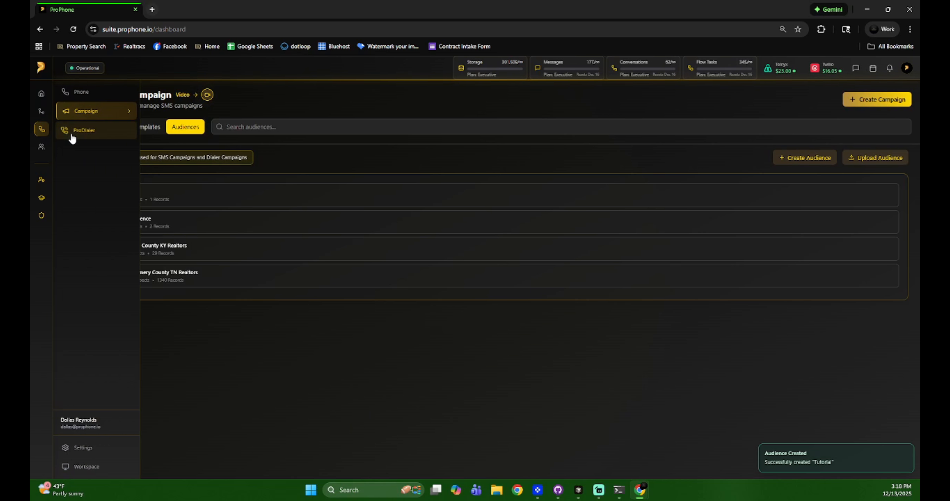
click(98, 135)
click(692, 93)
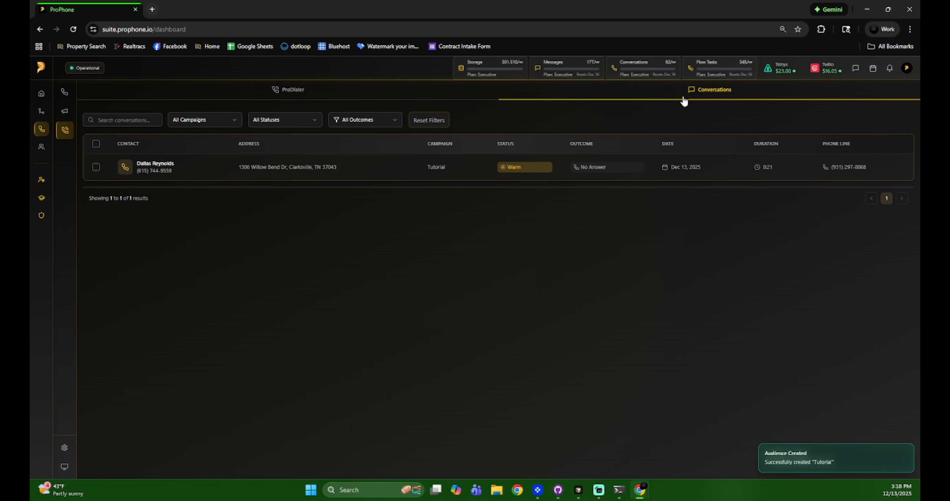
click(96, 168)
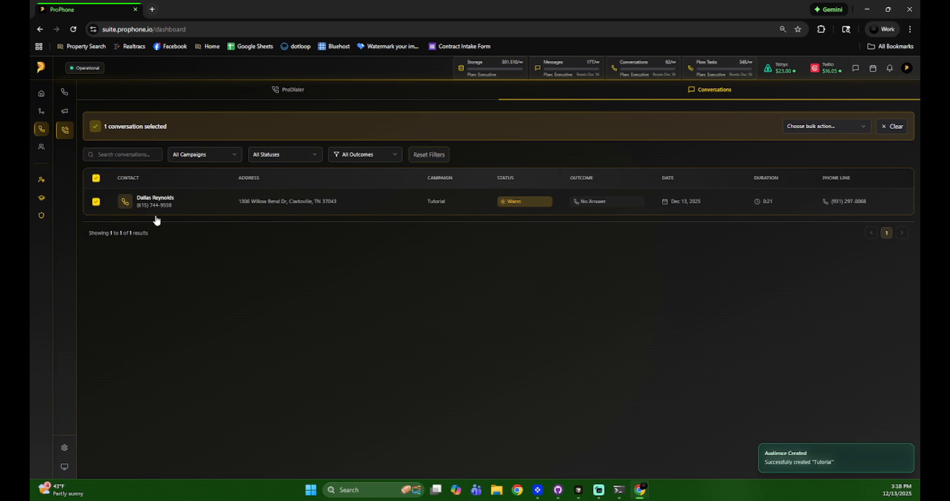
click(235, 97)
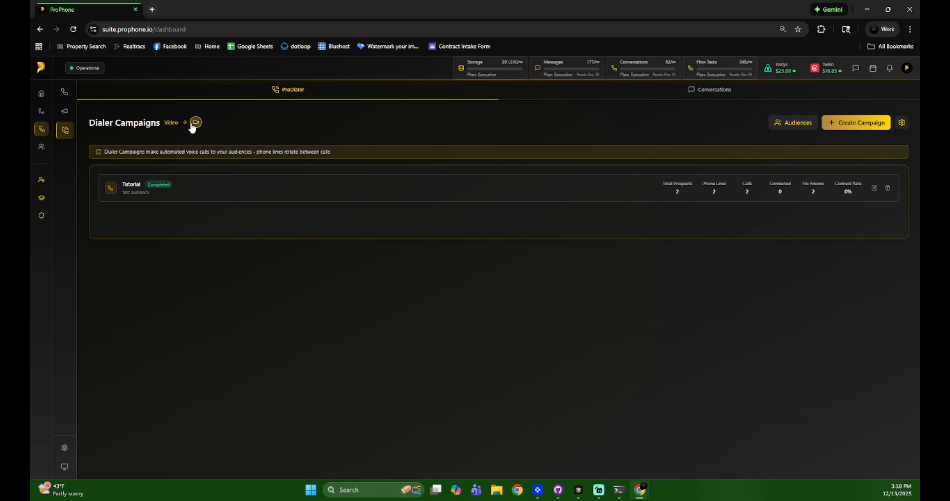
click(630, 97)
click(96, 167)
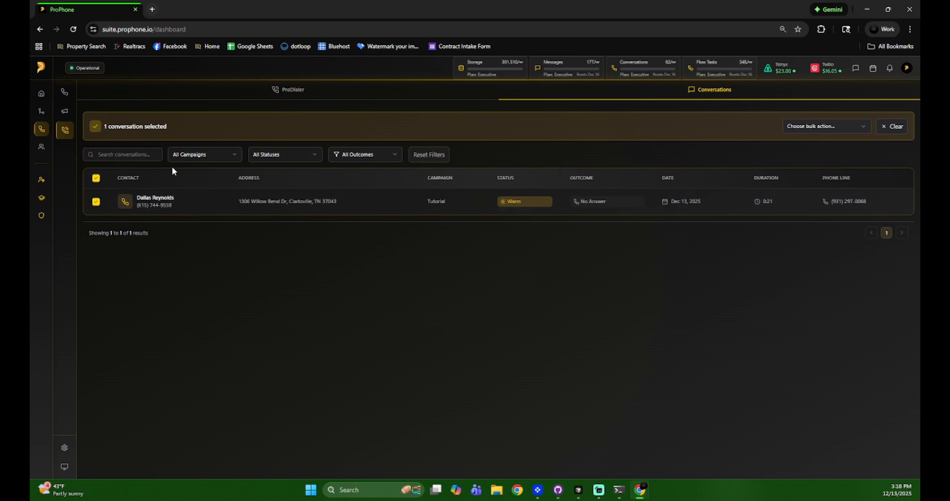
Bulk-add the selected conversation contact to the existing Tutorial audience.
click(806, 125)
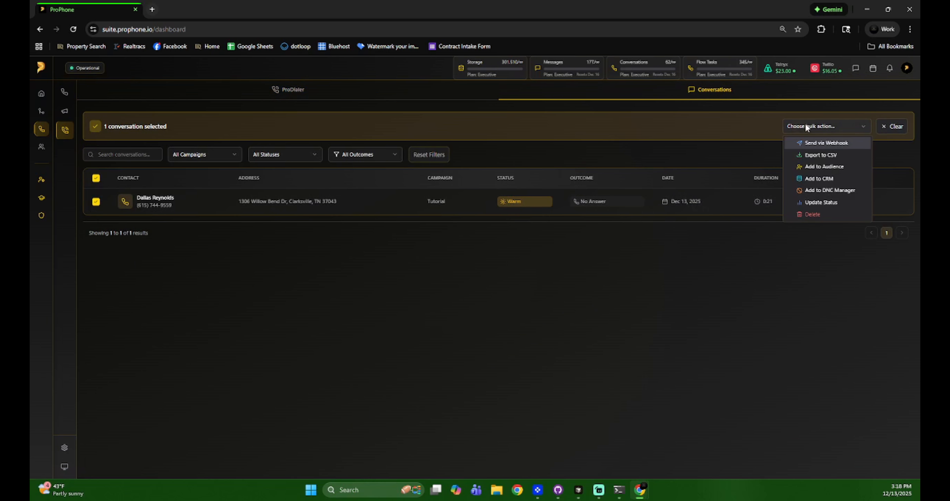
click(818, 170)
click(528, 285)
click(437, 285)
click(468, 319)
click(471, 345)
click(543, 354)
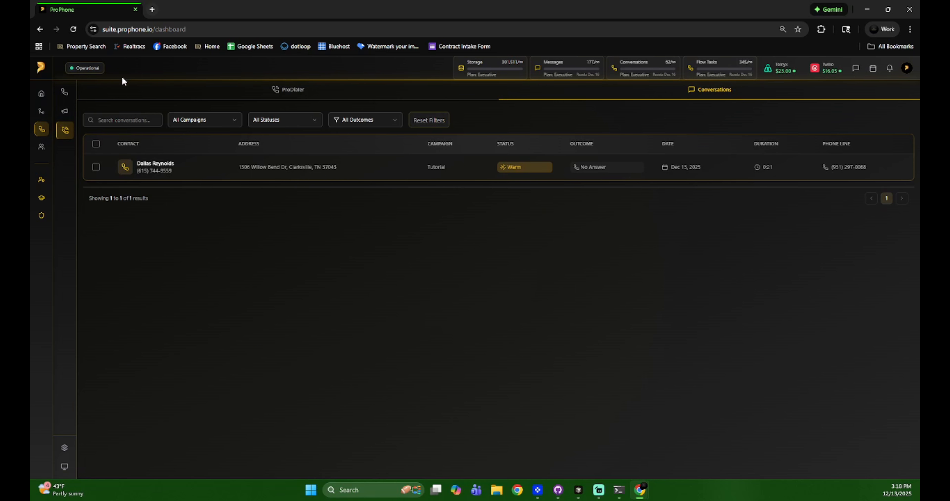
Check that the Tutorial audience under SMS Campaign Audiences now lists two contacts.
click(76, 92)
click(82, 113)
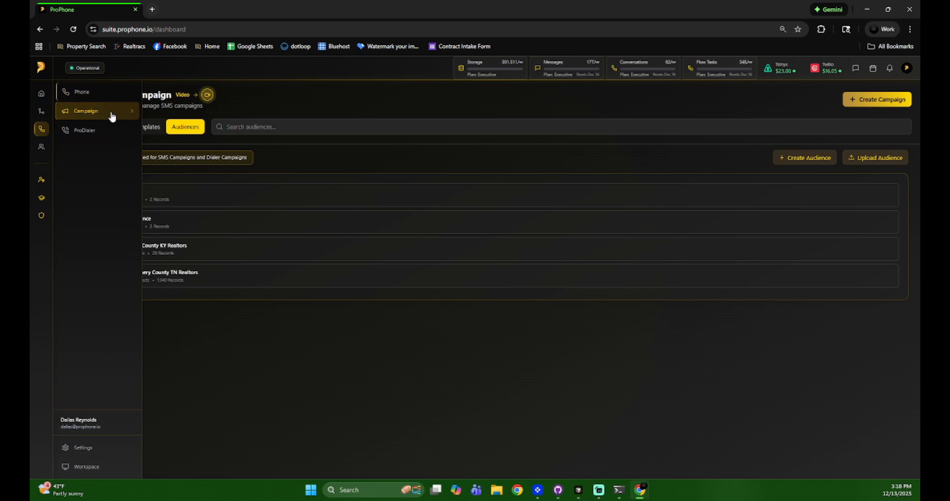
click(182, 199)
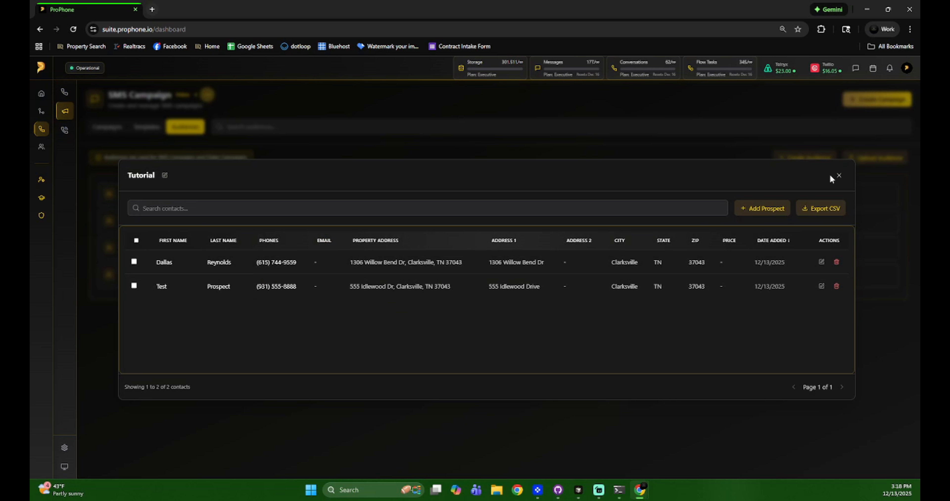
click(838, 176)
Open the CRM's My Lists prospect table.
mouse_move(29, 116)
click(58, 158)
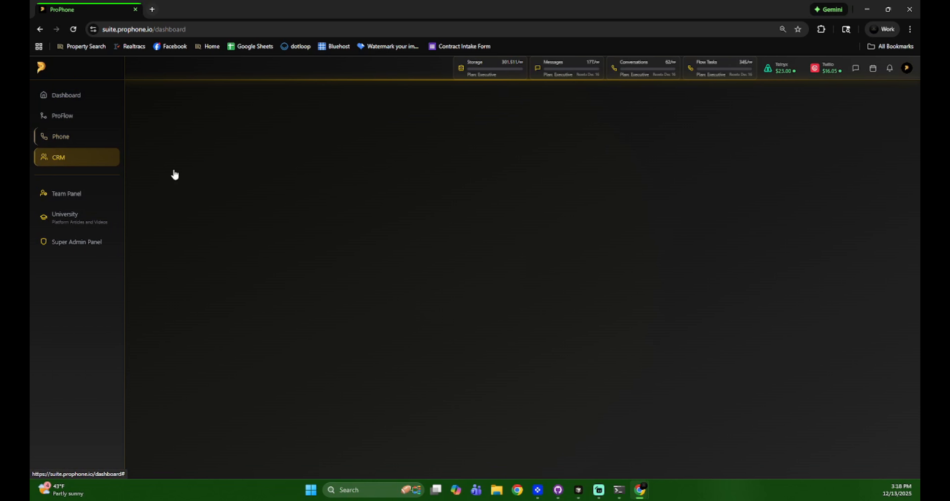
mouse_move(72, 130)
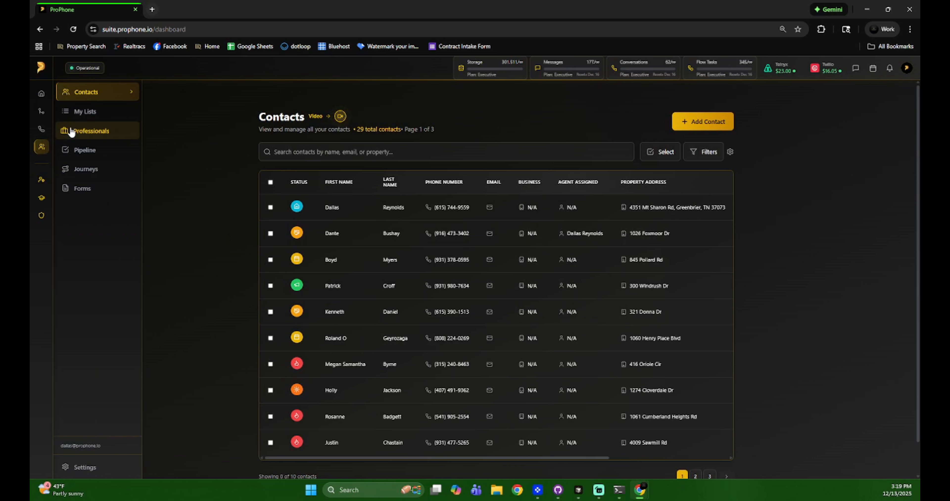
click(81, 110)
click(79, 94)
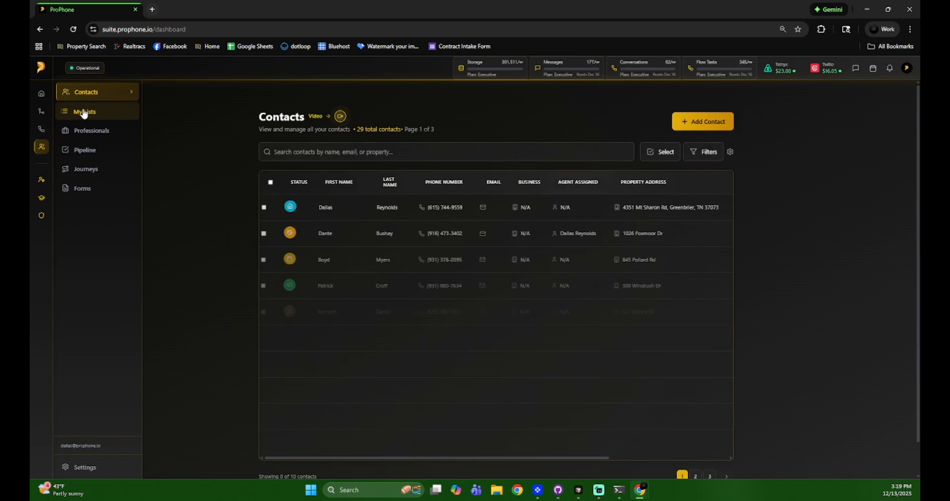
click(81, 114)
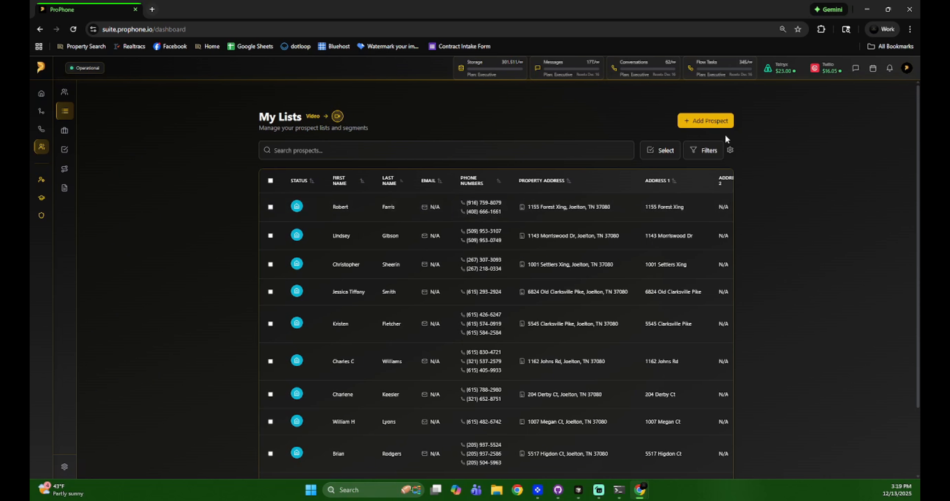
In Advanced Filters, pick lists KY and TN and tags Motivated, Robertson County, excluding Seller.
click(706, 151)
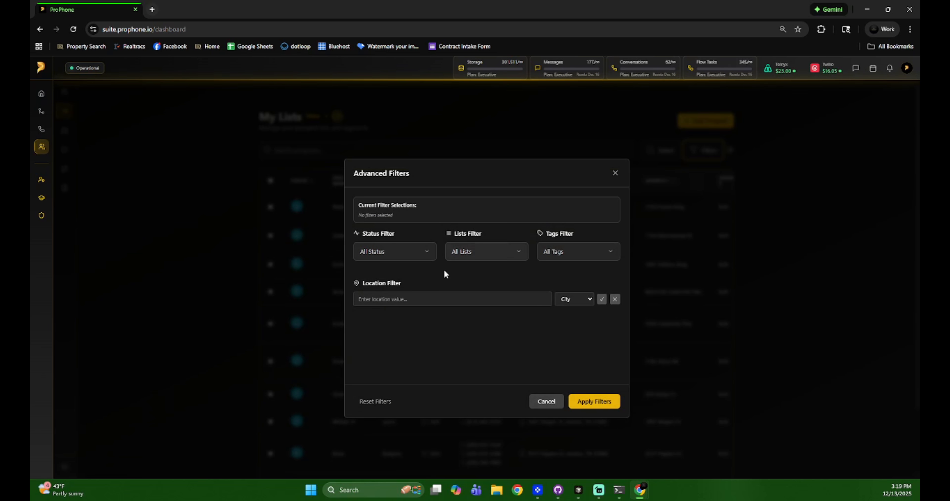
click(415, 254)
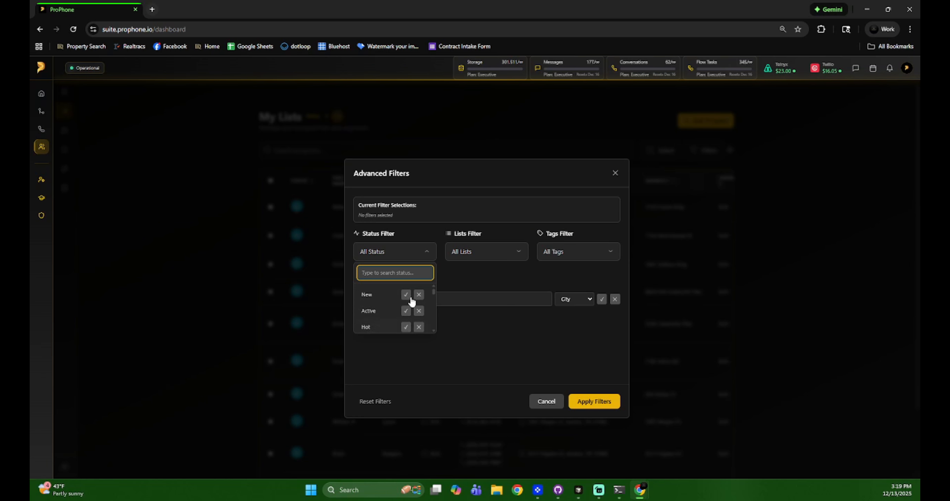
click(479, 277)
click(469, 255)
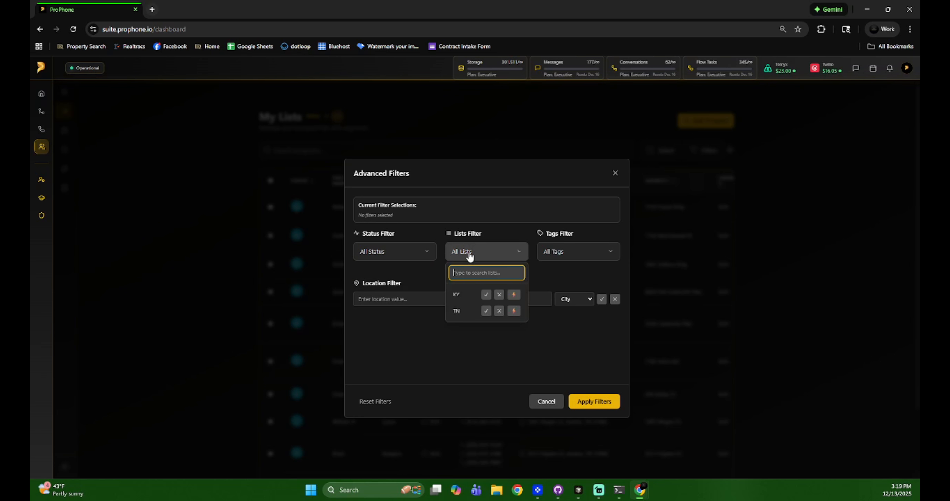
click(514, 295)
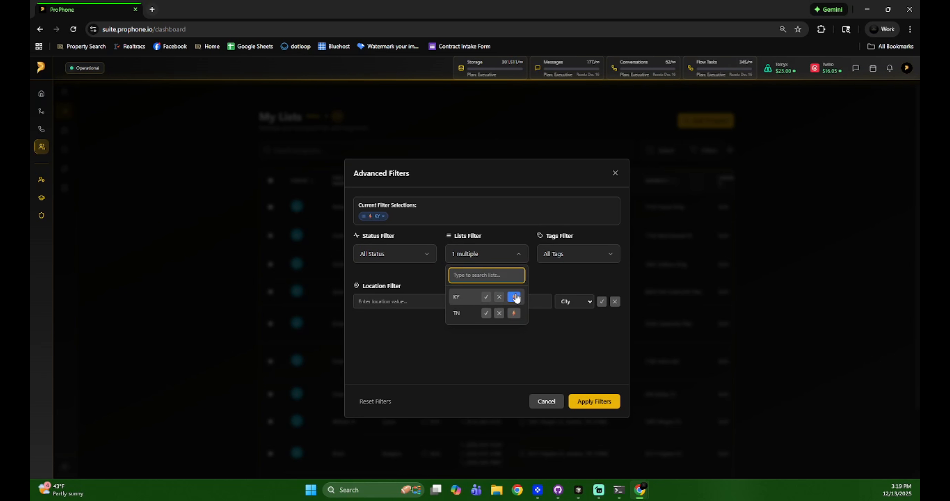
click(513, 313)
click(524, 328)
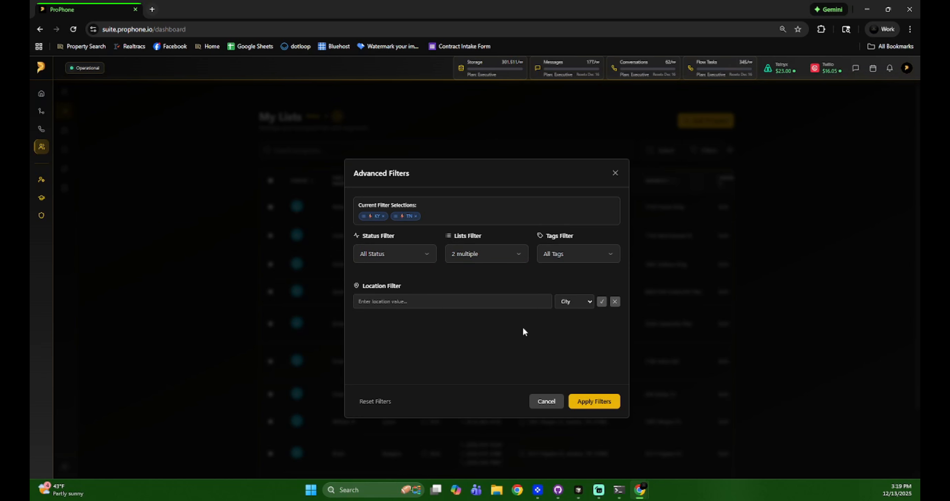
click(556, 254)
click(588, 297)
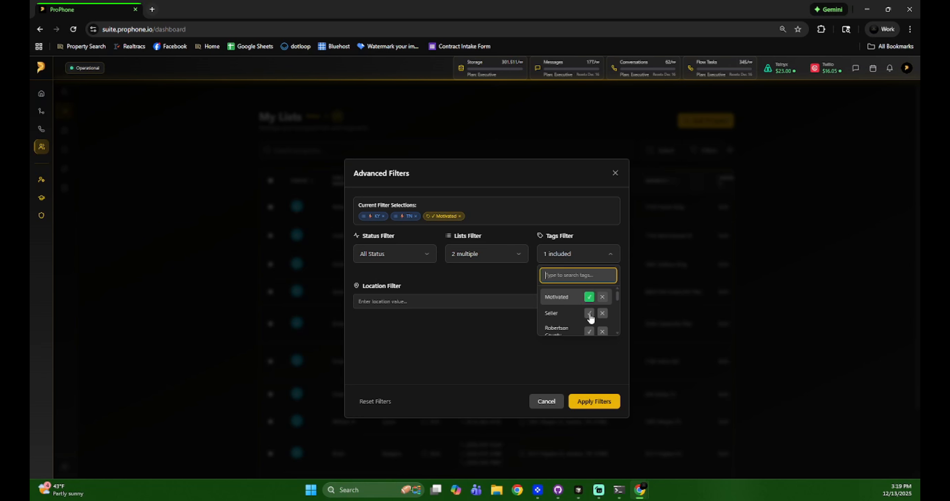
click(590, 331)
click(602, 313)
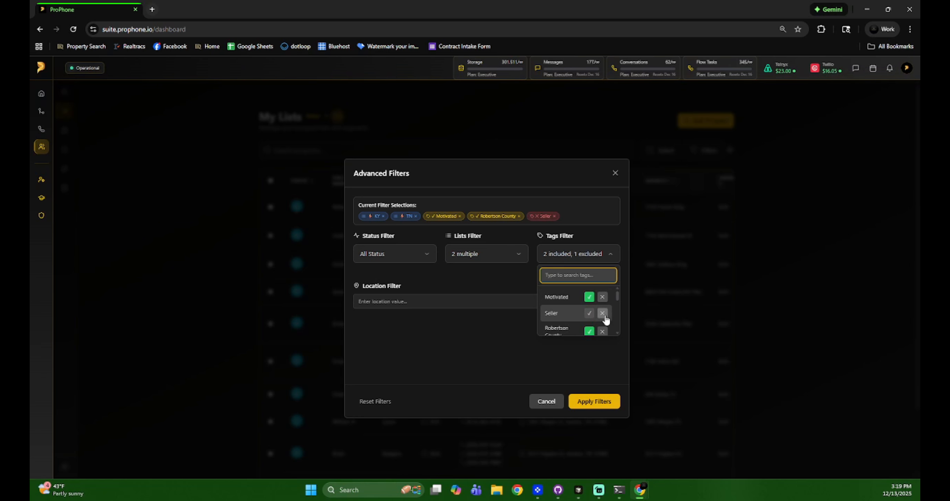
Add status New, exclude Active, add city Clarksville, then reset all filters and cancel.
click(404, 258)
click(406, 296)
click(418, 315)
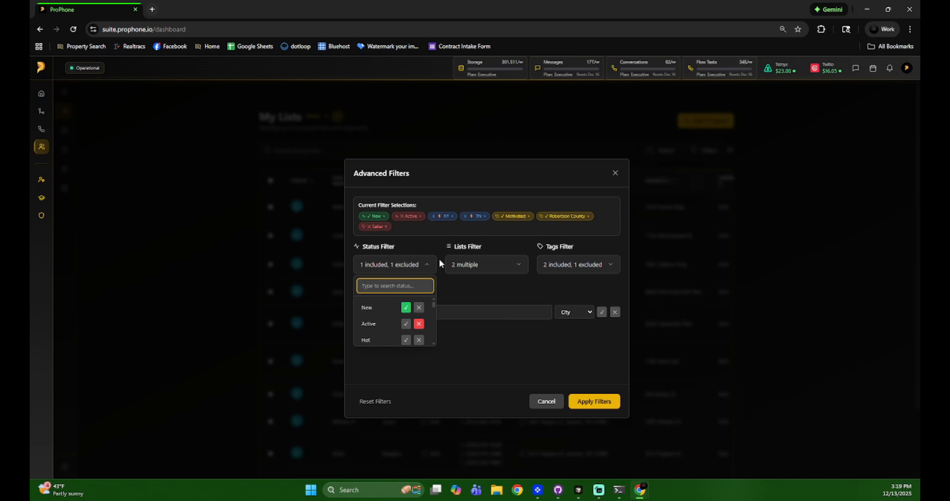
click(502, 301)
click(525, 314)
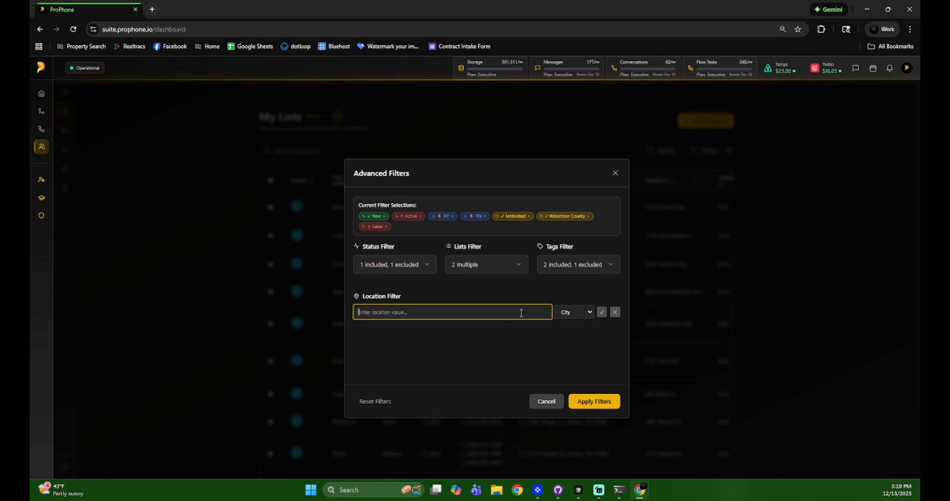
text(clarksville)
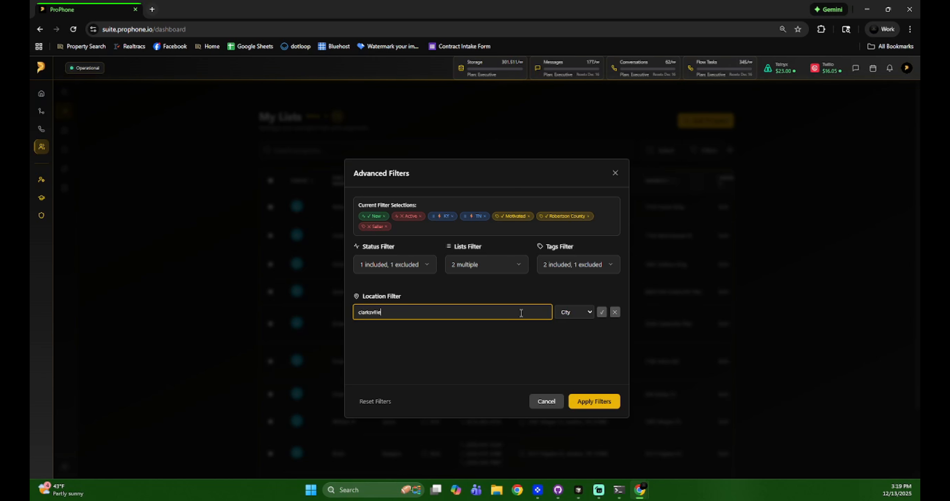
click(577, 312)
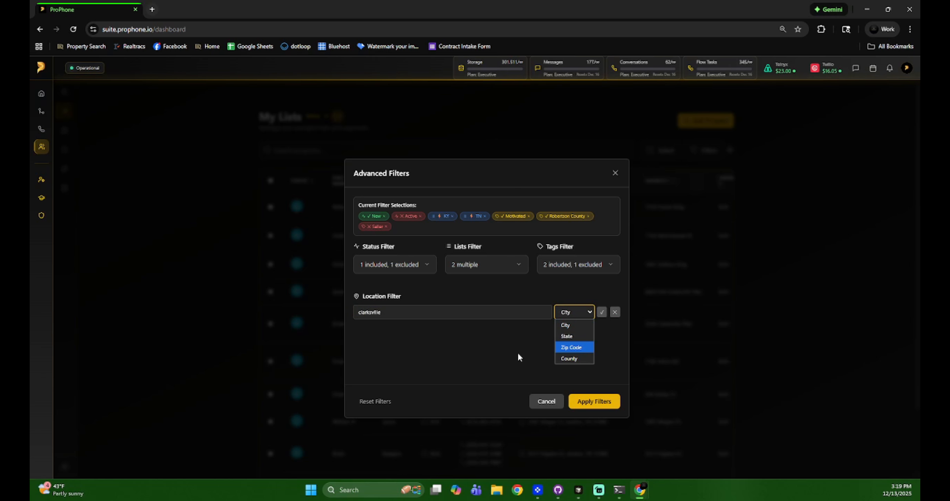
click(566, 325)
click(602, 312)
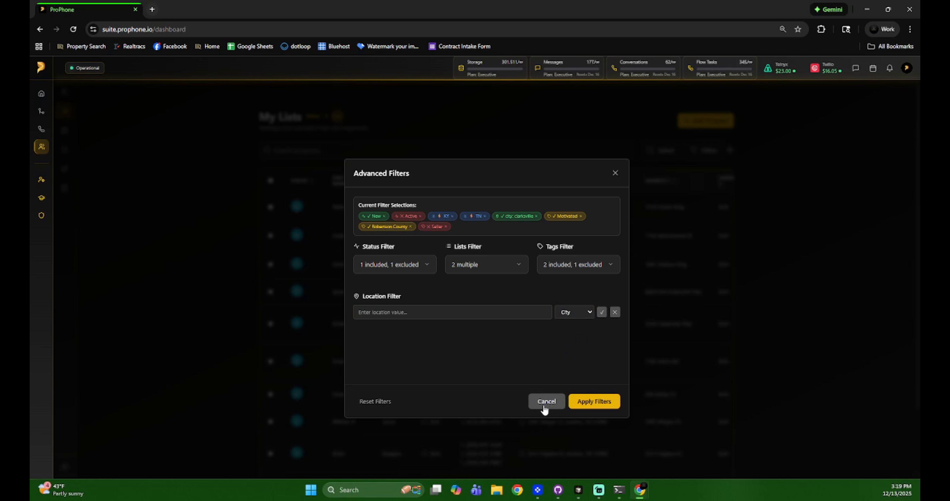
click(375, 403)
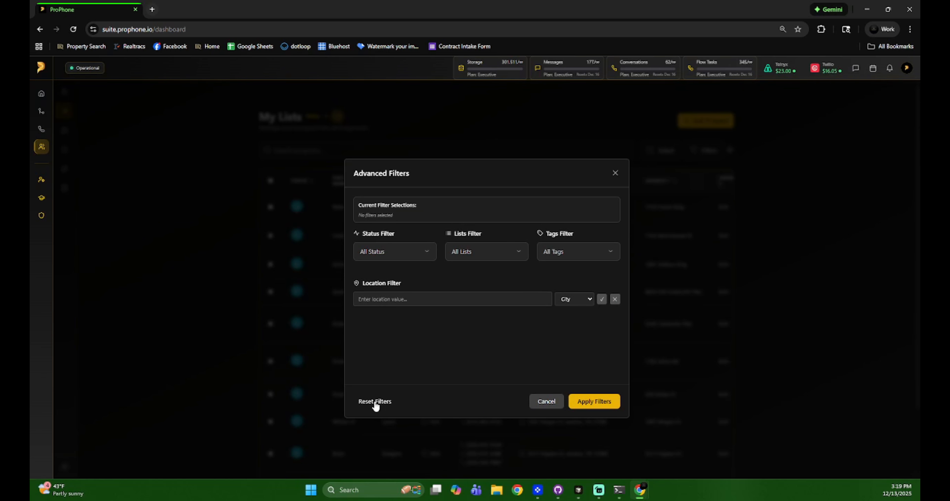
click(547, 401)
Select the first three prospect rows in My Lists.
scroll(626, 252, down, 3)
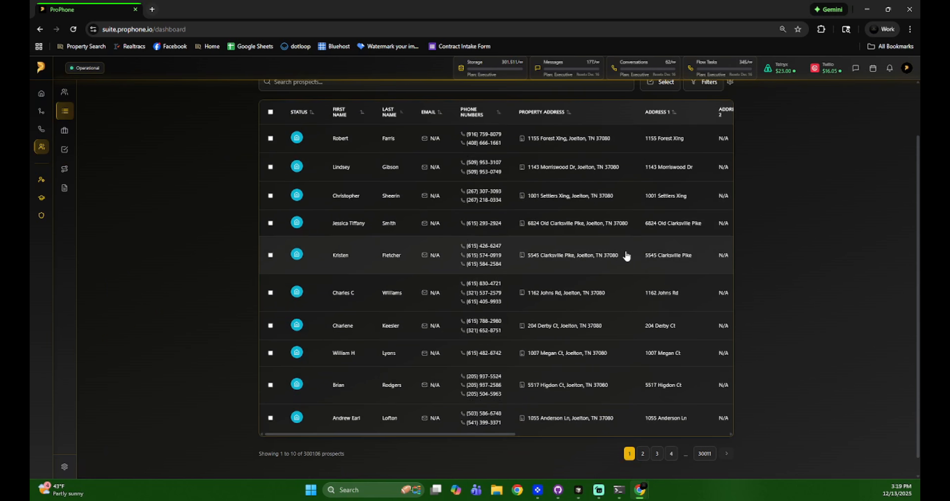
scroll(590, 321, up, 3)
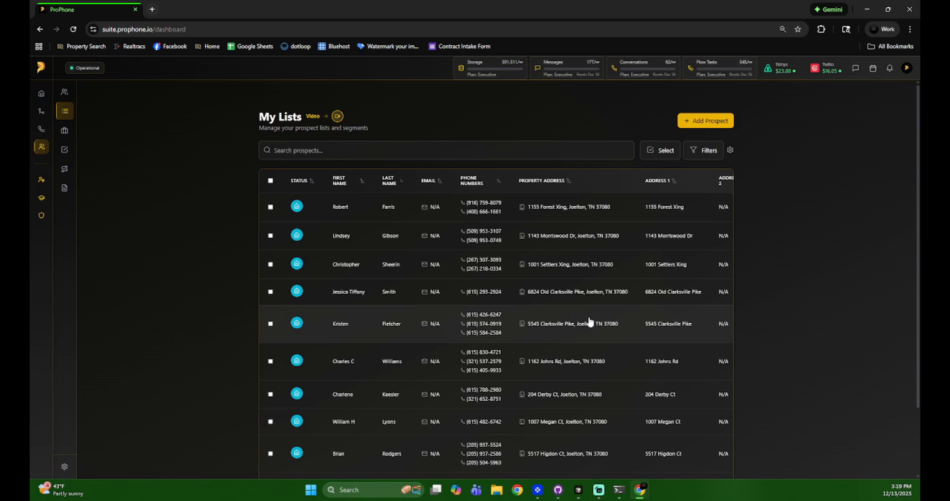
click(270, 207)
click(270, 236)
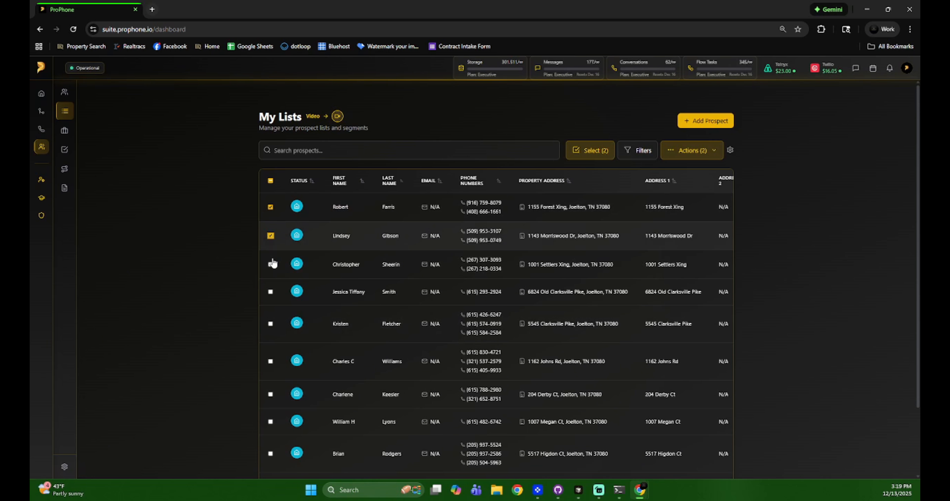
click(581, 150)
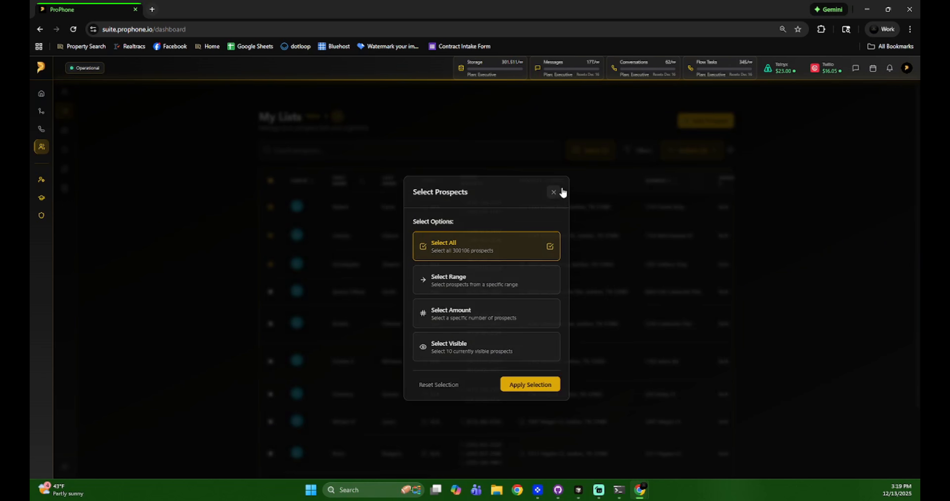
click(554, 191)
Add the three selected prospects to the Tutorial audience via Actions > Add to Audience.
click(692, 151)
click(684, 254)
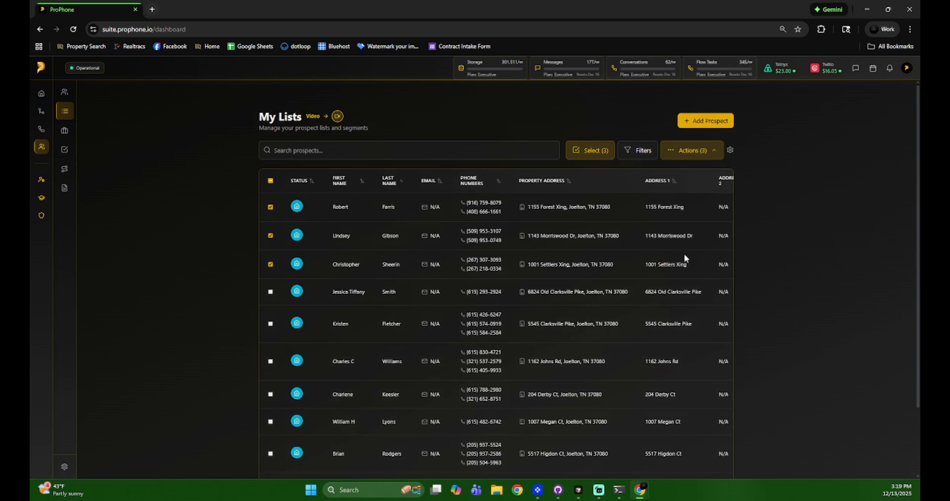
click(479, 275)
click(417, 306)
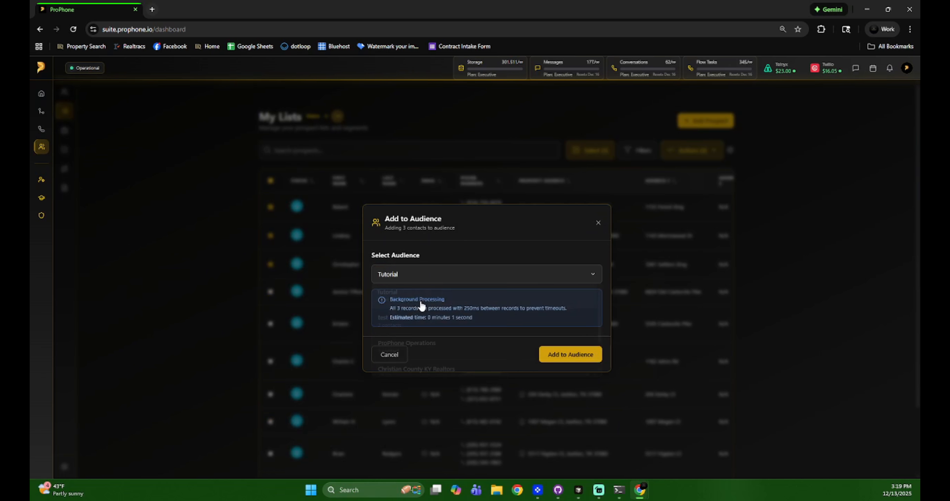
click(546, 274)
click(510, 297)
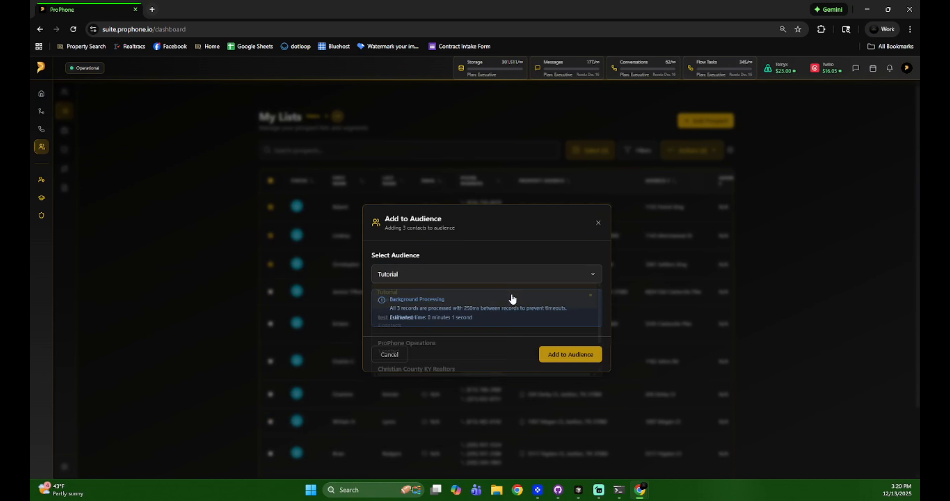
click(570, 354)
click(598, 229)
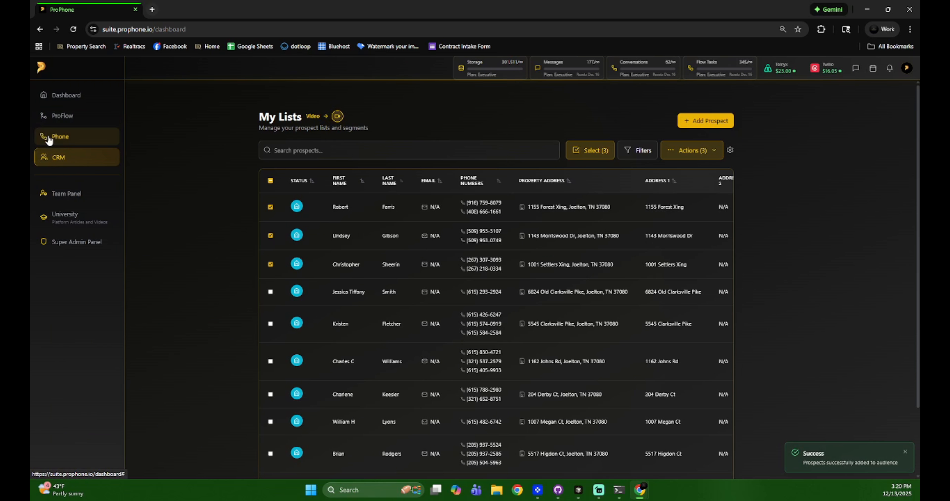
click(42, 130)
Open the Tutorial audience from Campaign > Audiences to view its five contacts.
click(81, 112)
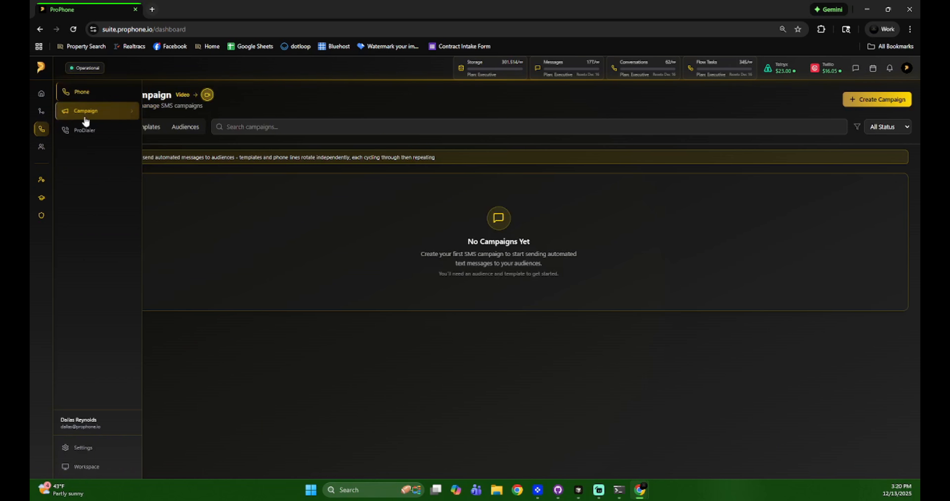
click(186, 127)
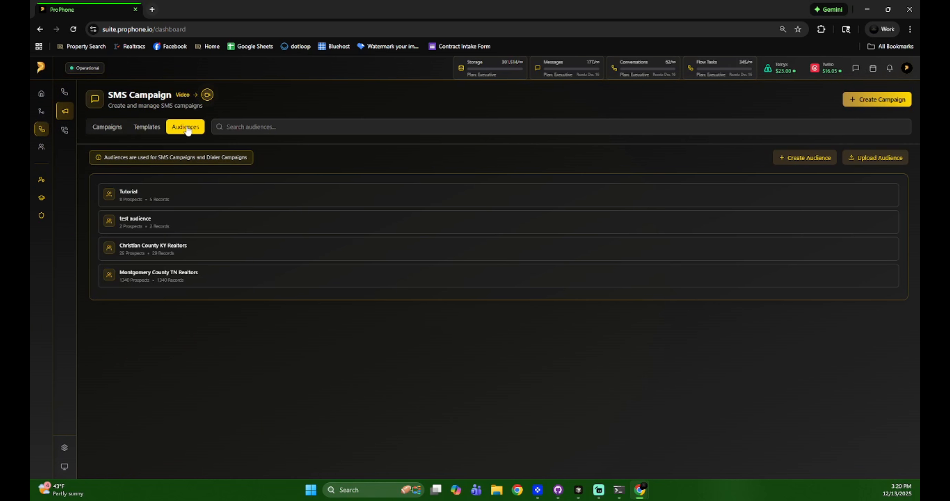
click(201, 198)
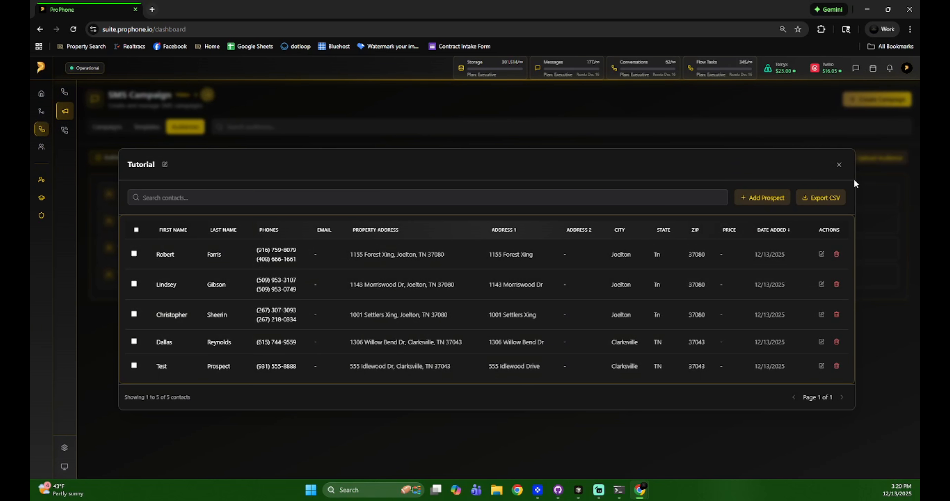
click(840, 166)
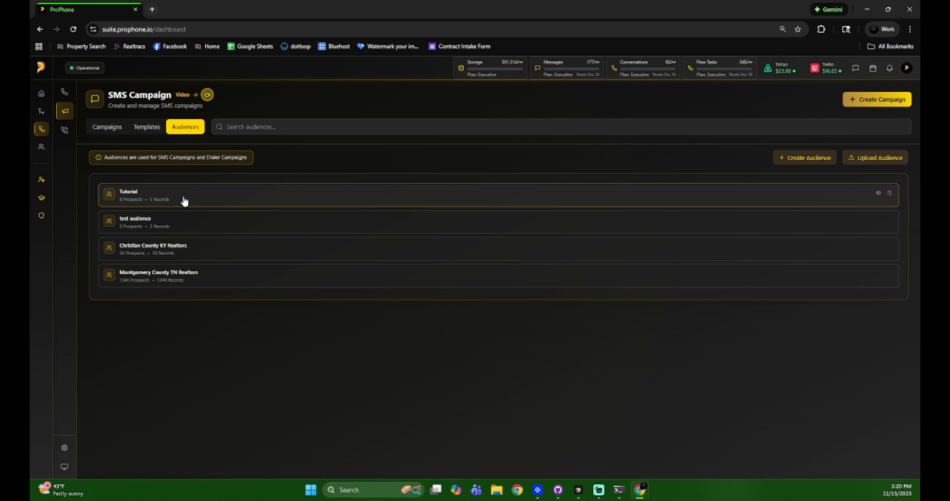
click(164, 201)
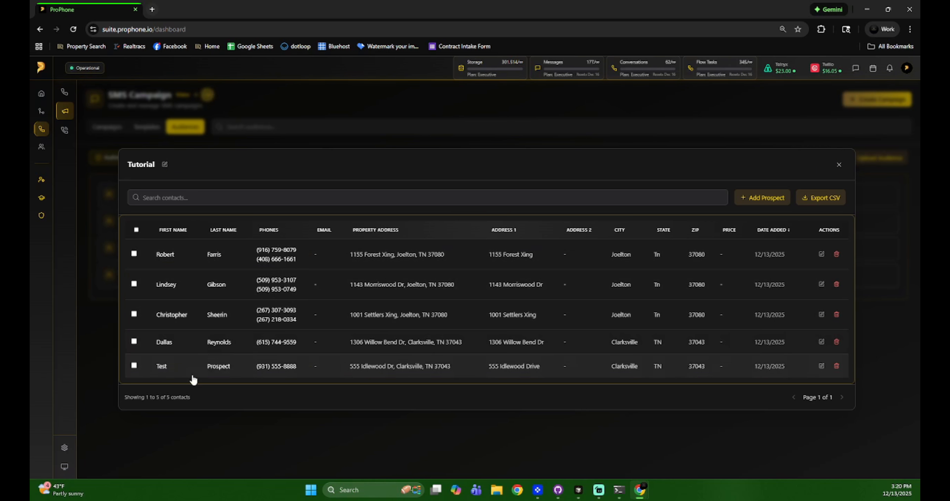
click(839, 164)
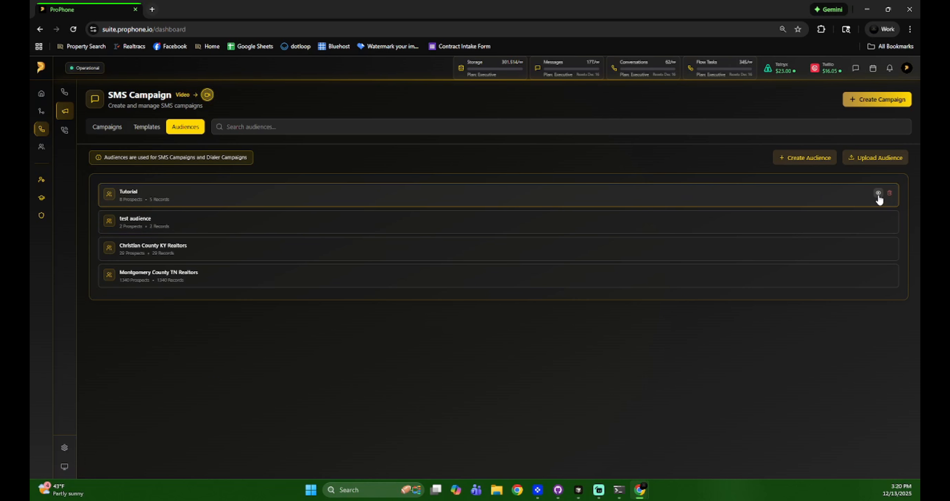
click(808, 203)
click(839, 165)
click(797, 204)
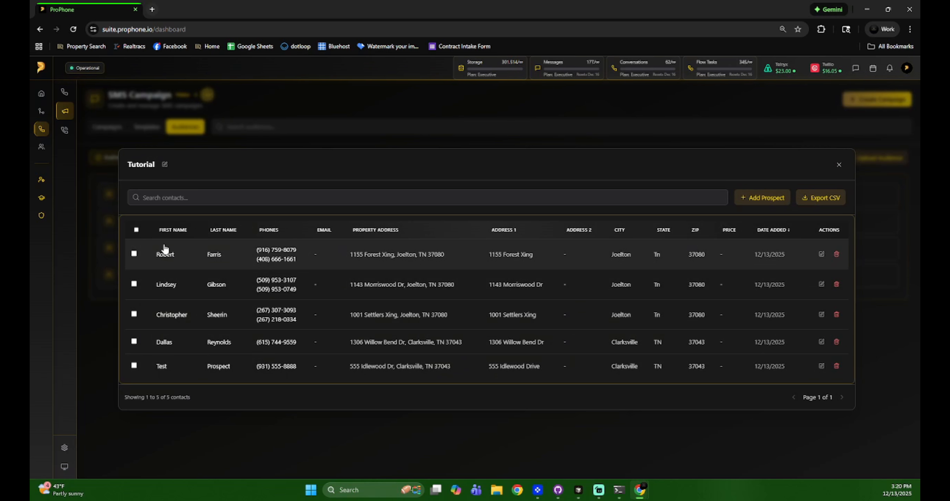
Export the first and third Tutorial contacts to Tutorial_selected_2025-12-13.csv and open the download.
click(136, 230)
click(136, 230)
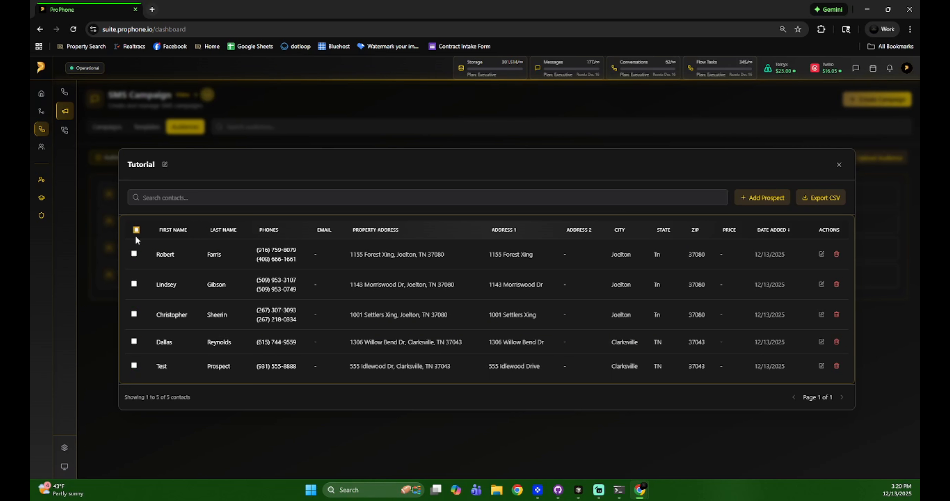
click(133, 254)
click(134, 313)
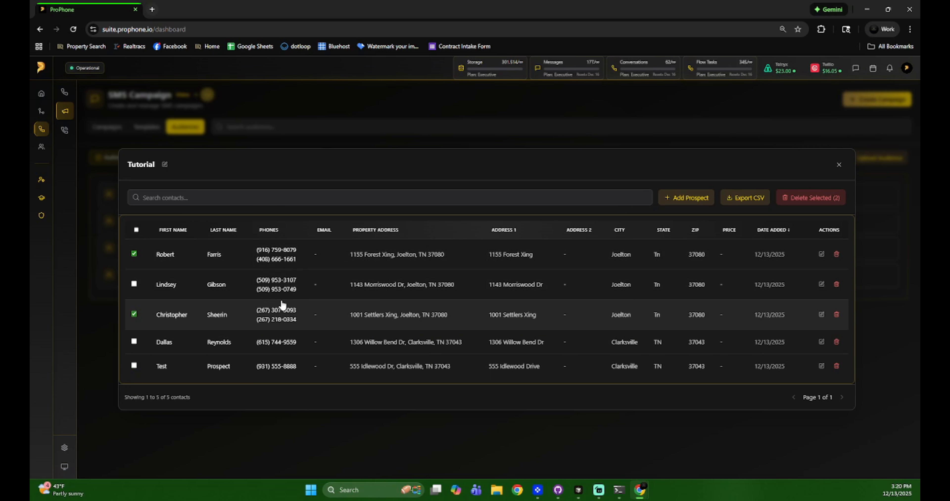
click(748, 199)
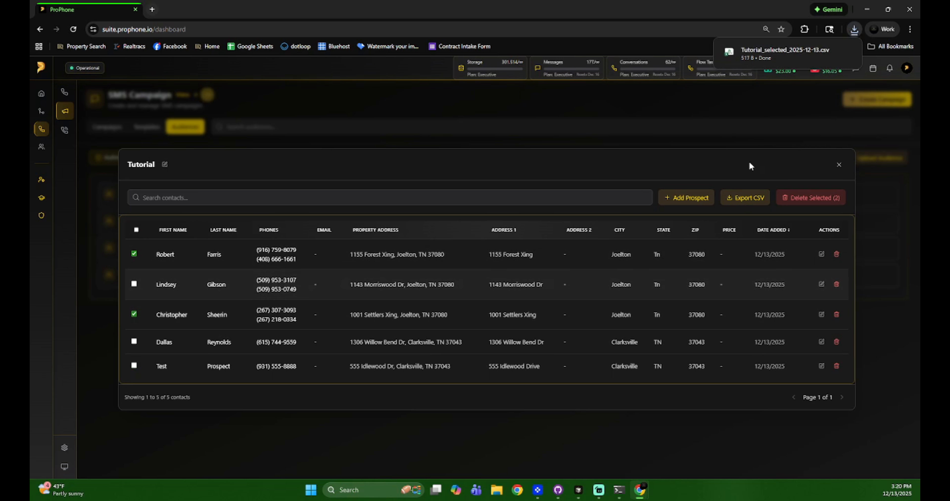
click(802, 51)
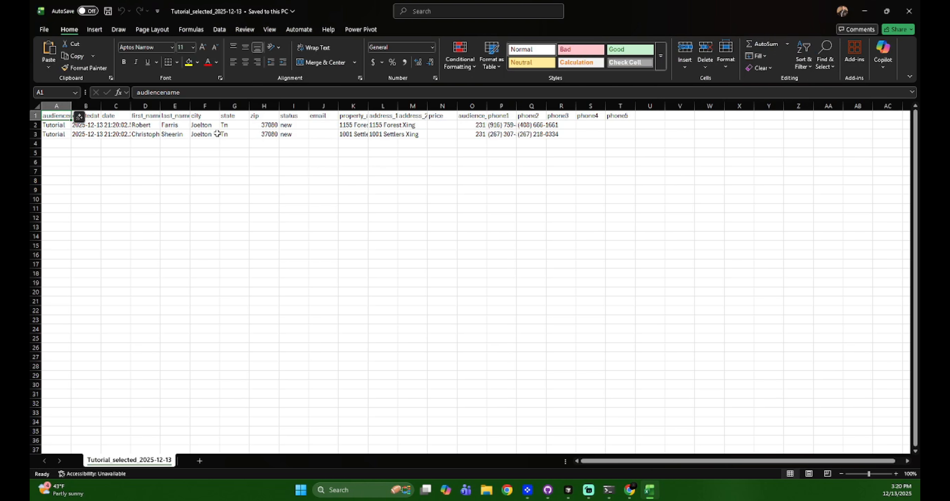
Widen columns A to C to read the two exported contacts, then close Excel without saving.
drag(71, 107, 225, 107)
click(287, 209)
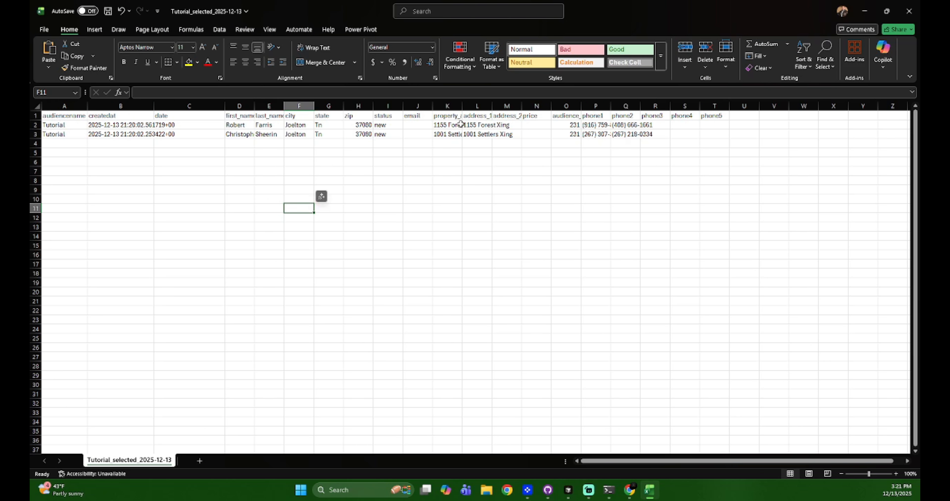
click(908, 12)
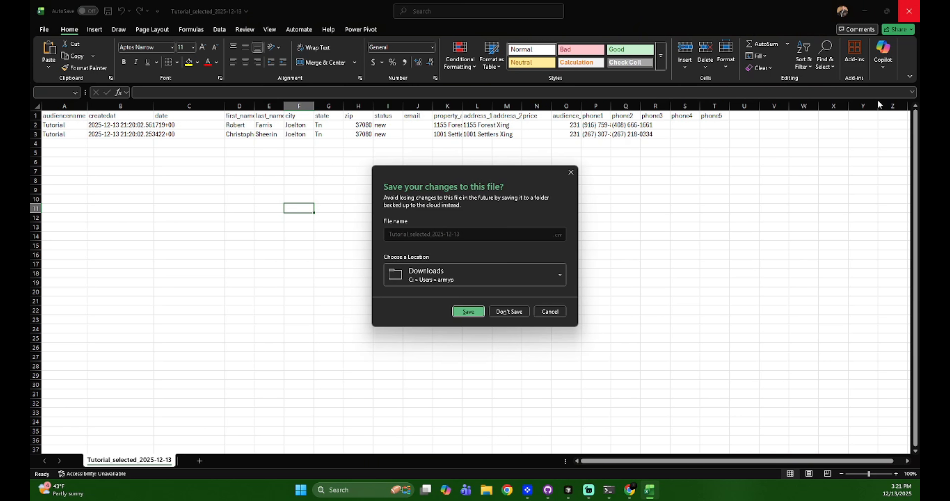
click(509, 313)
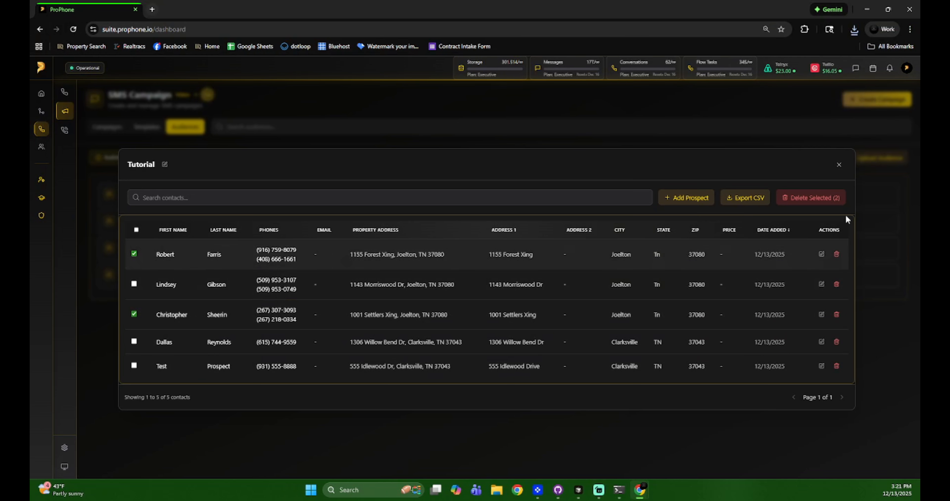
Delete the two selected contacts from the Tutorial audience and close its contacts view.
click(809, 199)
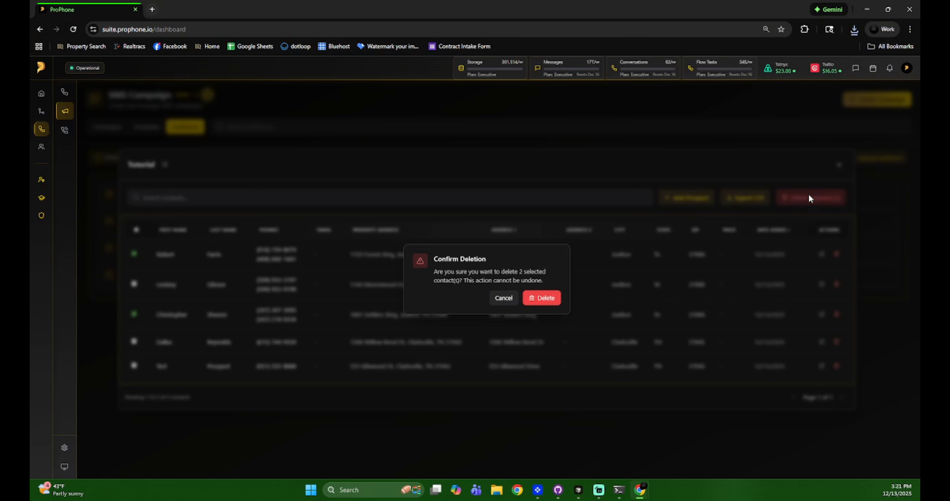
click(544, 298)
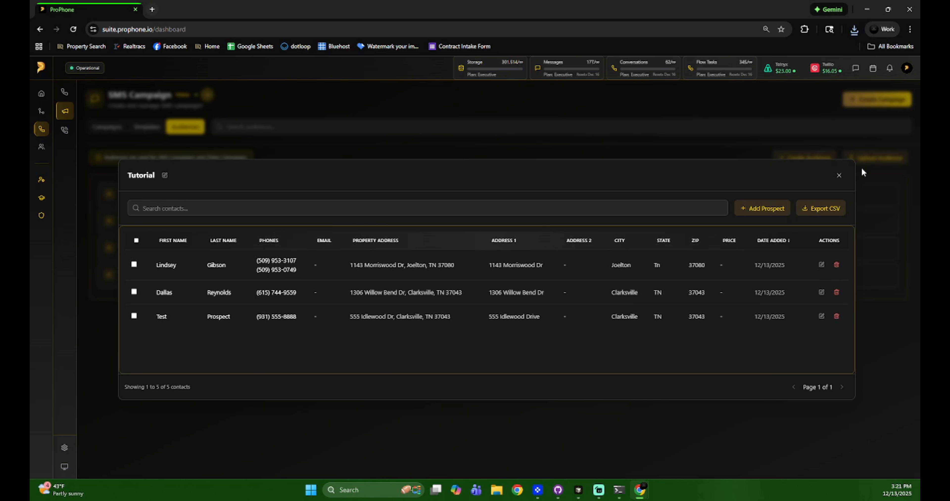
click(839, 175)
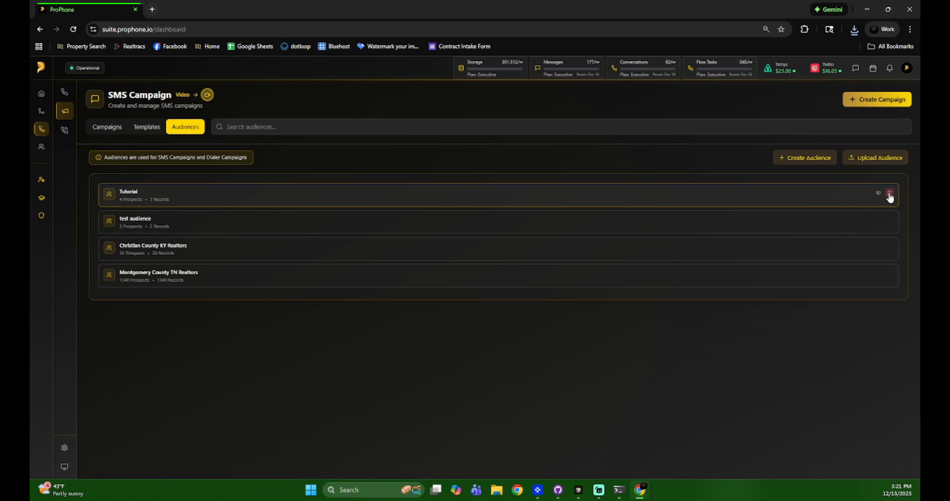
Delete the Tutorial audience, leaving three audiences, and bring up the Upload Audience form.
click(890, 194)
click(547, 302)
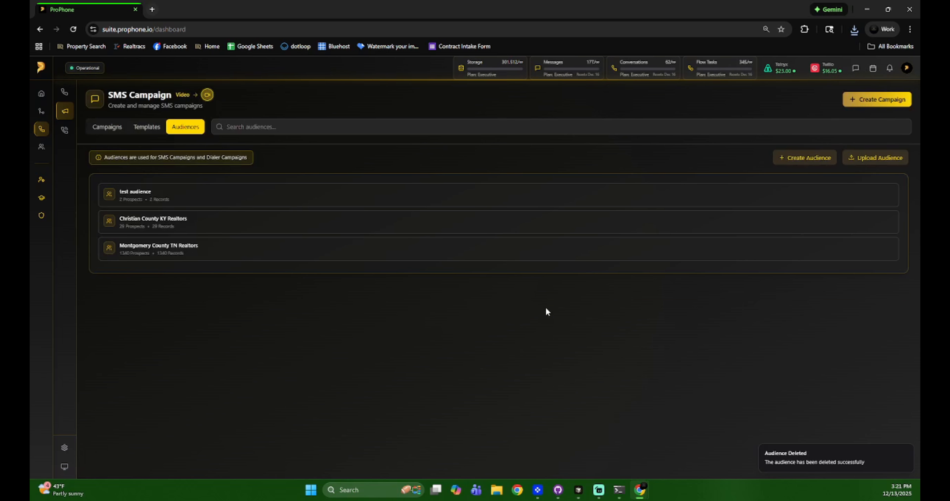
click(867, 158)
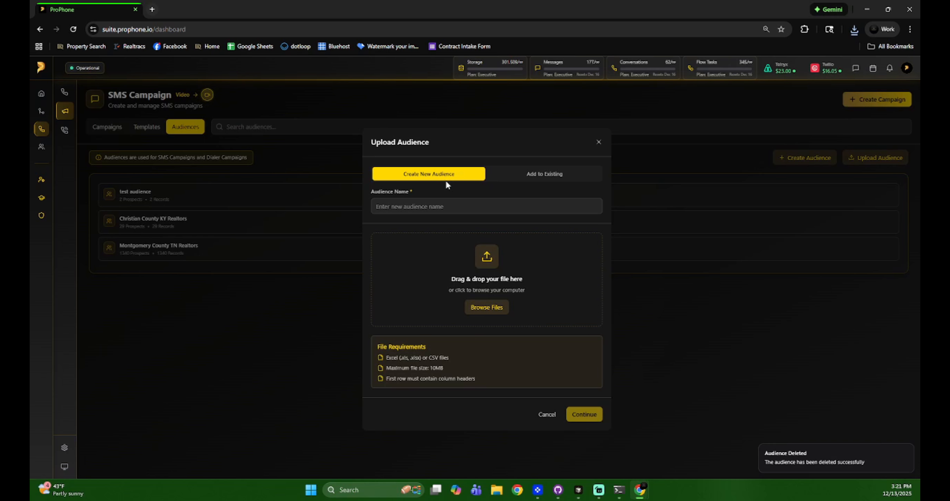
Try adding to the existing test audience, then switch to Create New Audience.
click(536, 176)
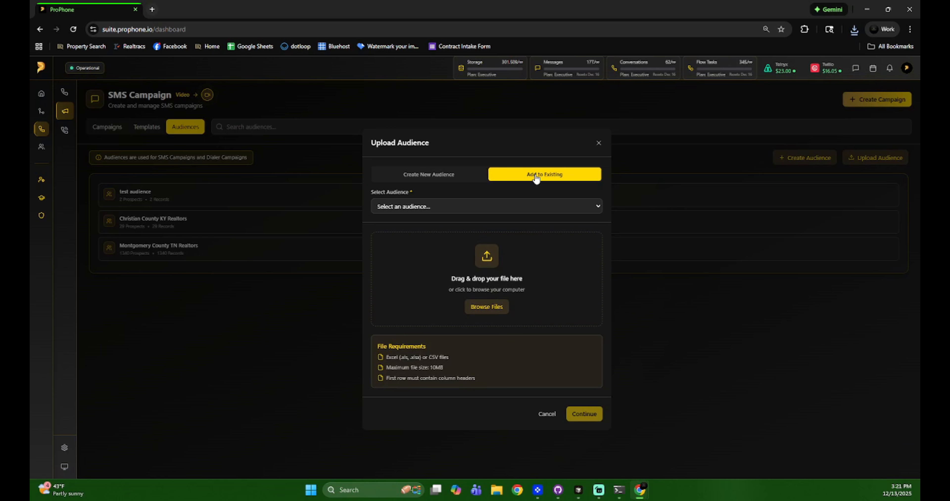
click(497, 206)
click(451, 233)
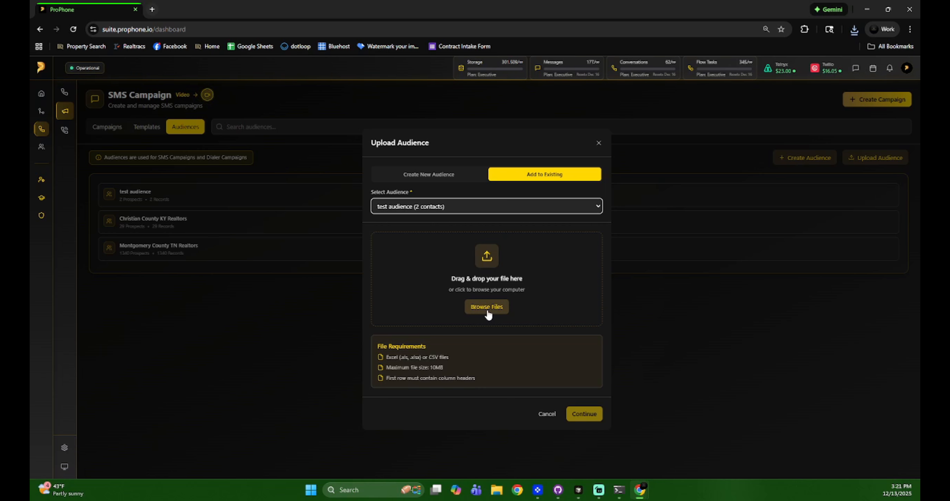
click(432, 176)
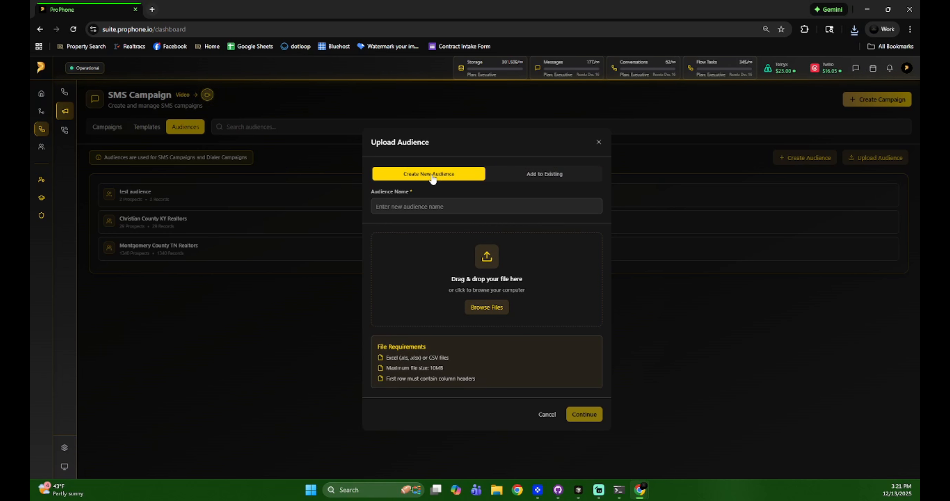
click(439, 207)
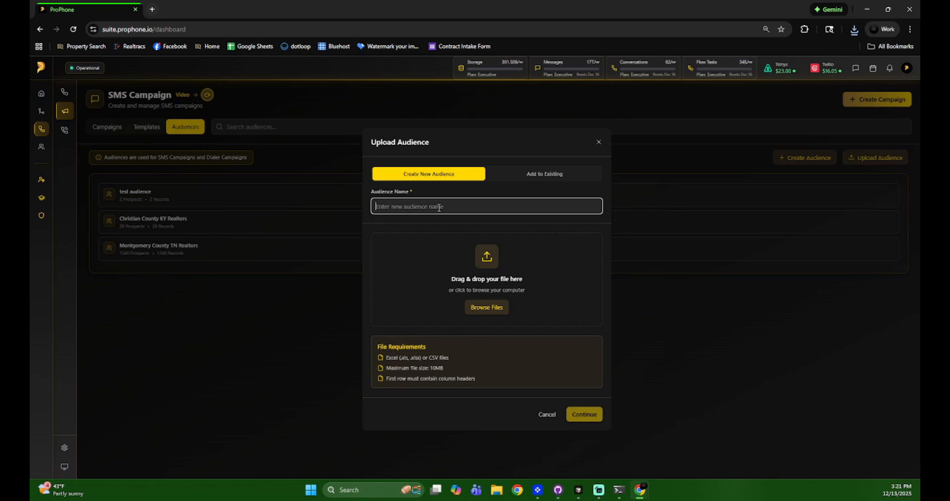
Name the audience 'Test 2' and attach Christian County KY.xlsx from Downloads > Property Data.
text(Test 2)
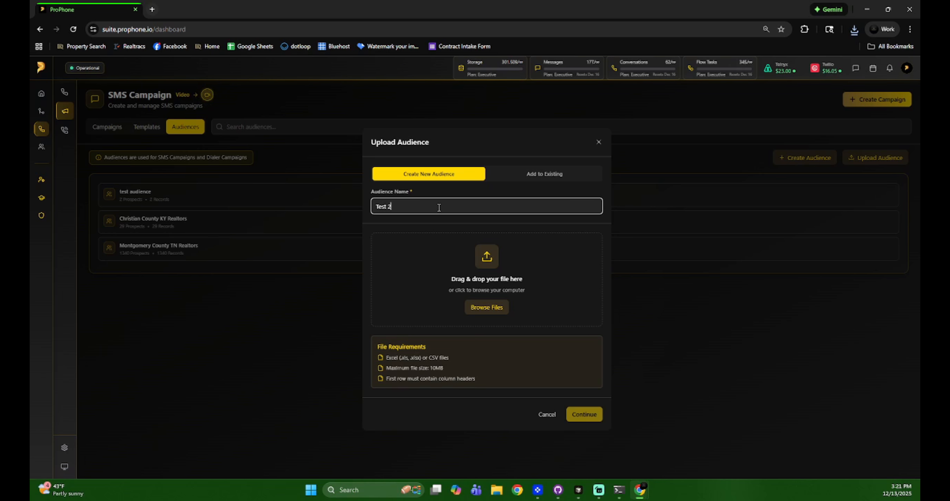
click(495, 308)
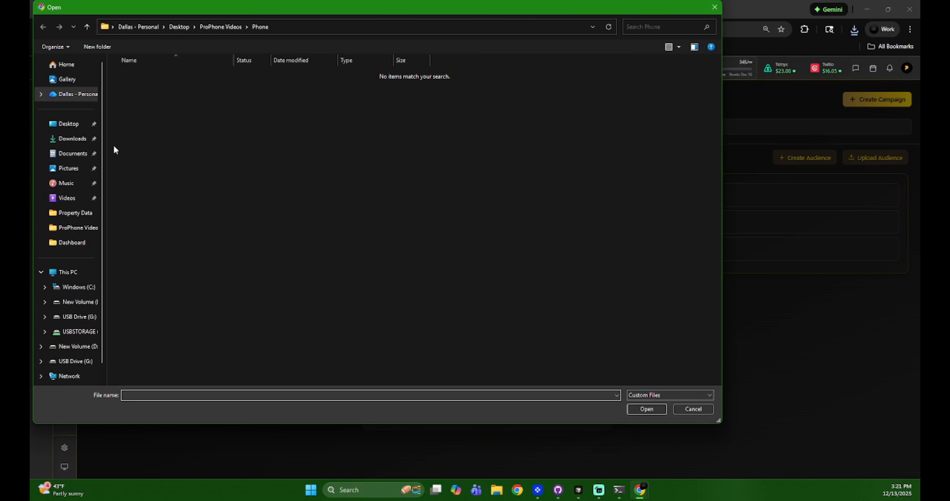
click(79, 139)
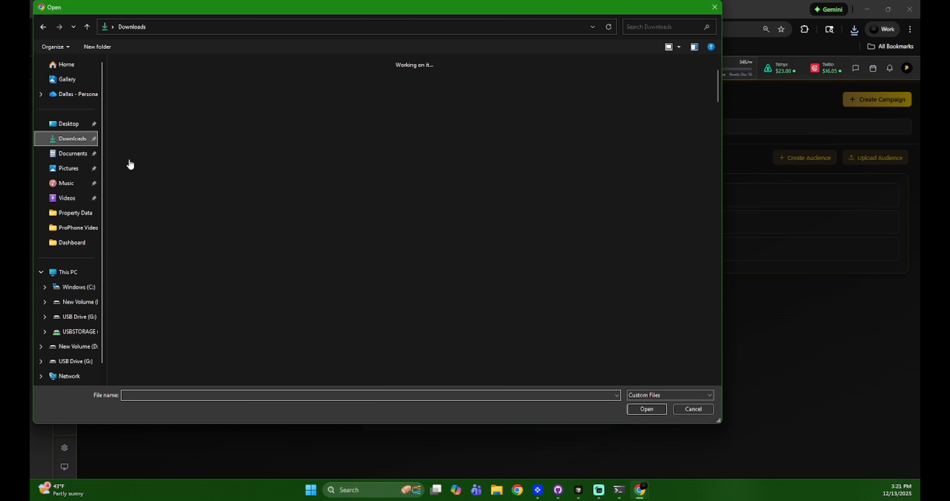
scroll(292, 225, down, 5)
double_click(260, 329)
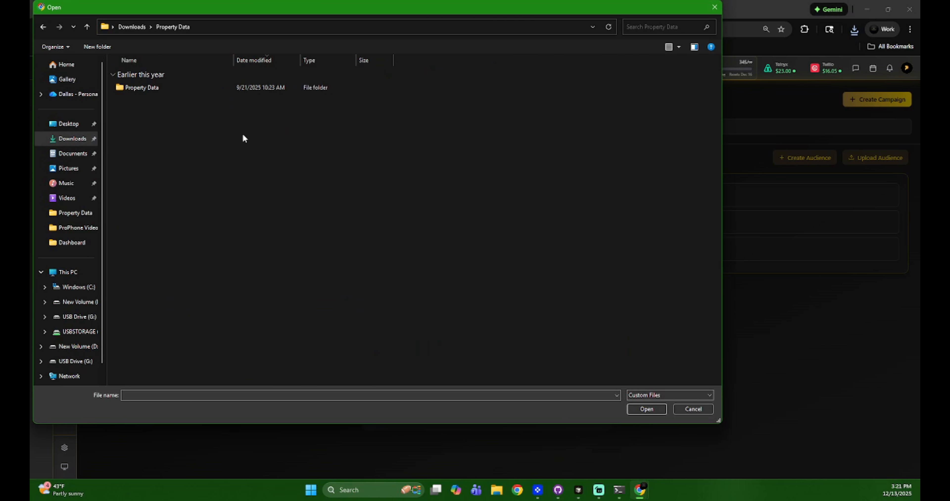
double_click(193, 87)
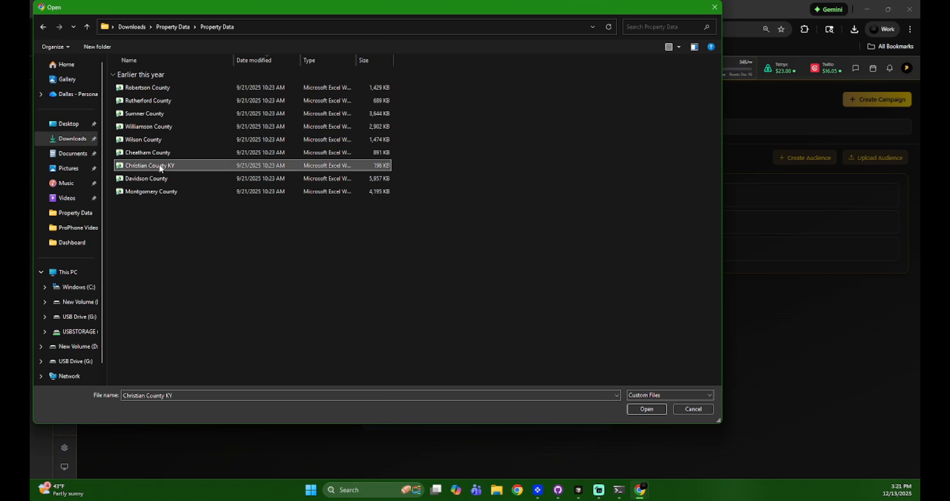
double_click(159, 165)
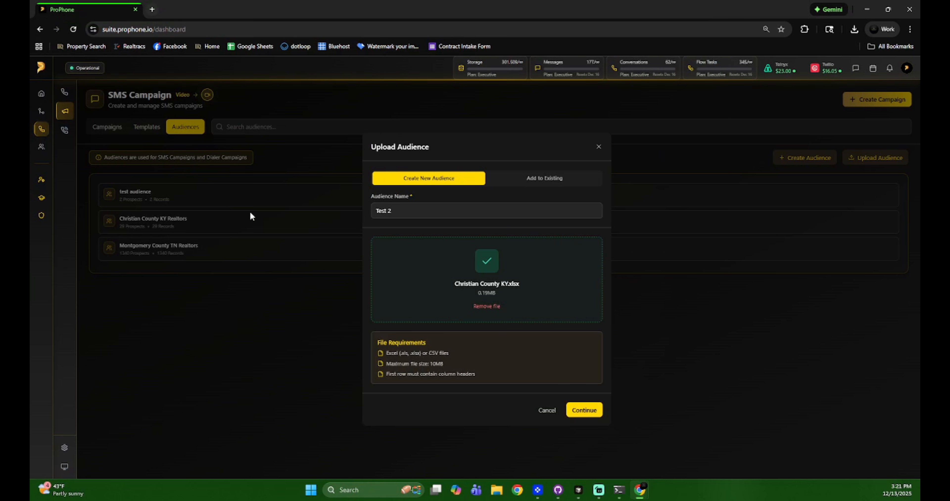
click(589, 410)
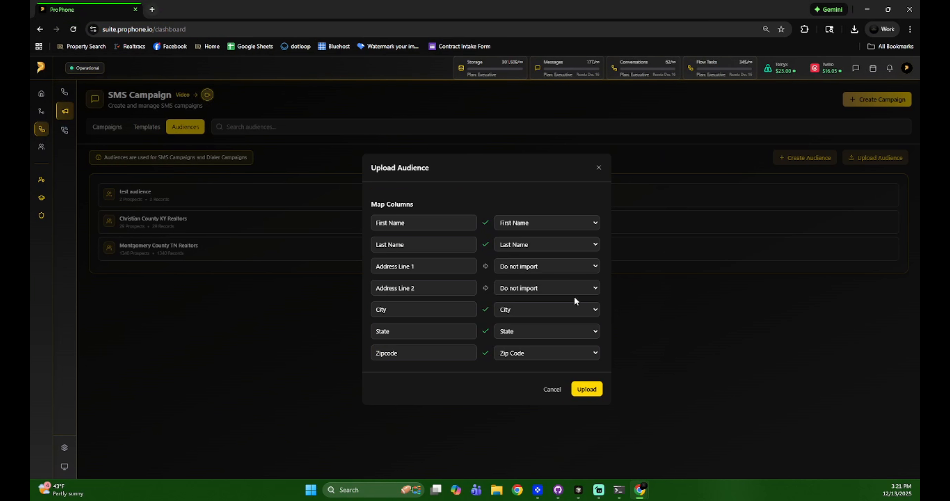
Map Address Line 1 to Address 1 and Address Line 2 to Address 2, then upload.
scroll(559, 277, down, 3)
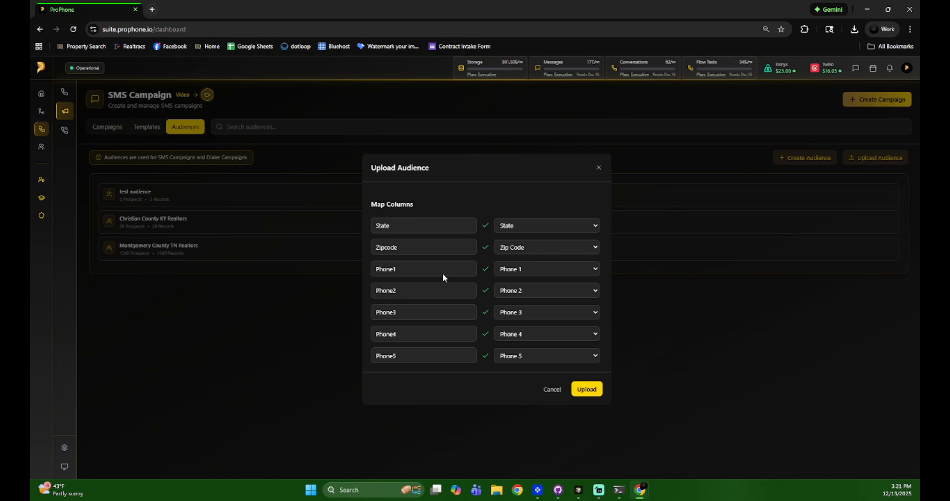
scroll(468, 313, up, 3)
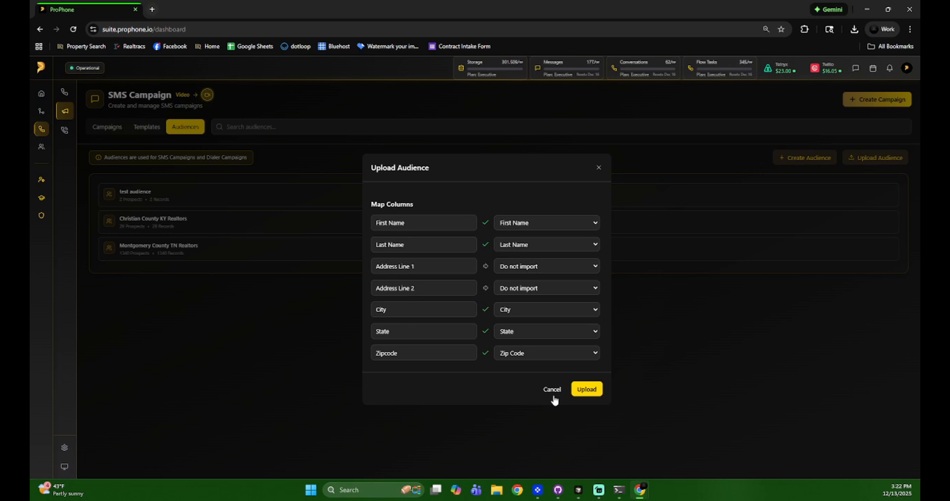
click(537, 268)
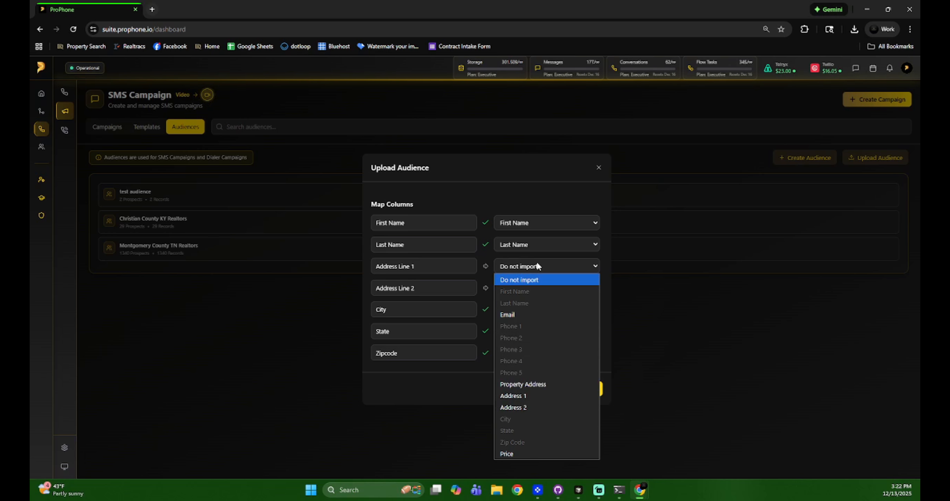
click(537, 395)
click(528, 290)
click(524, 229)
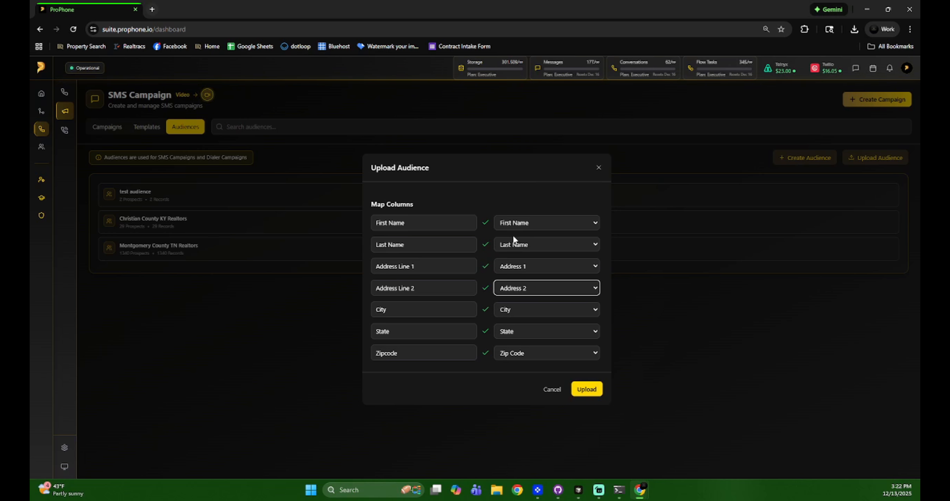
scroll(500, 282, down, 3)
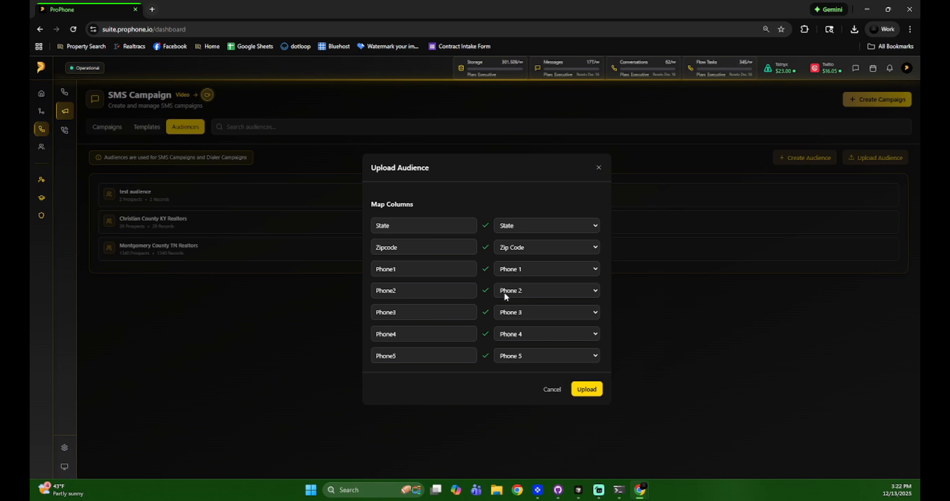
click(587, 391)
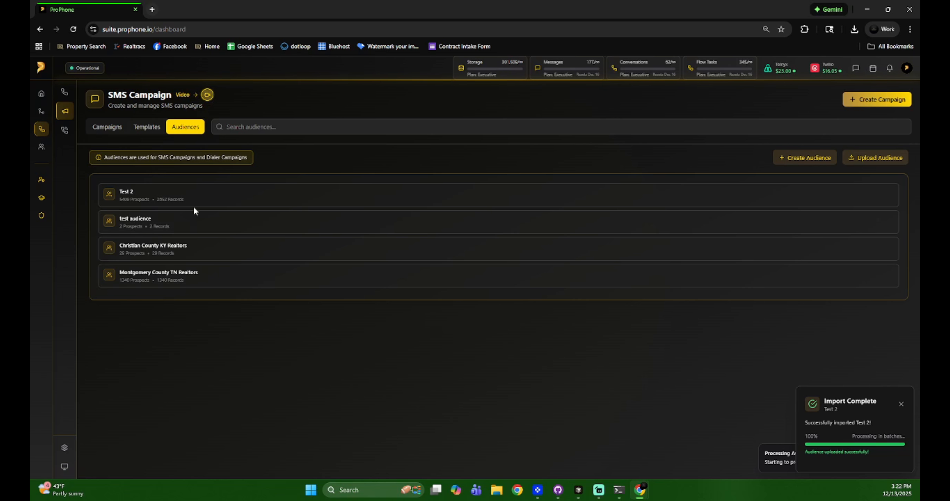
Look over Test 2's imported contacts, close the list, and delete the Test 2 audience.
click(159, 197)
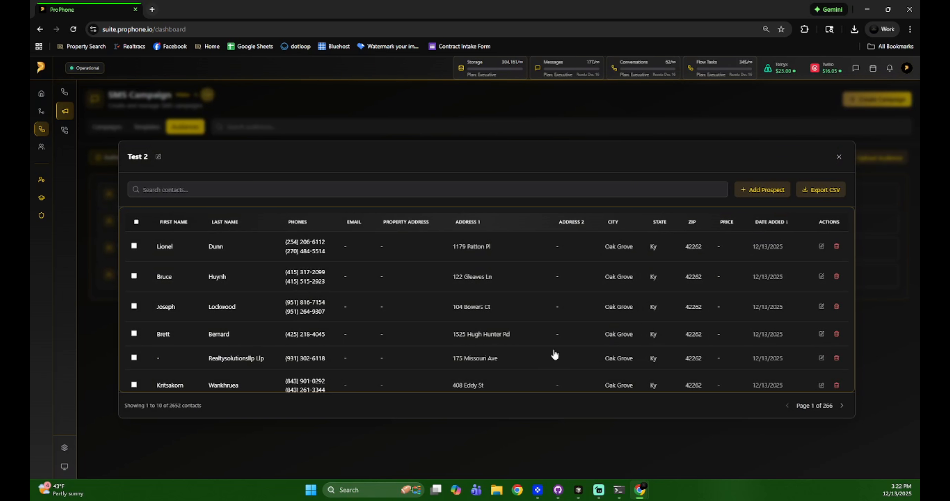
click(839, 157)
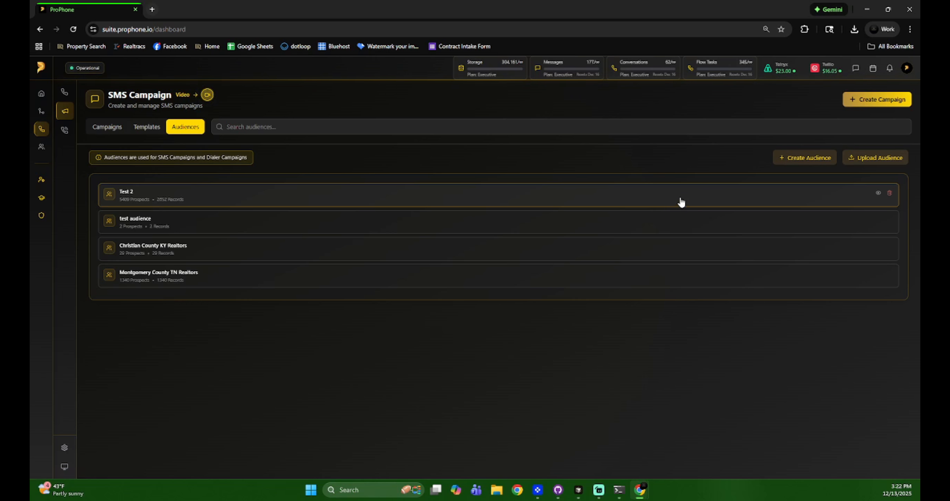
click(890, 195)
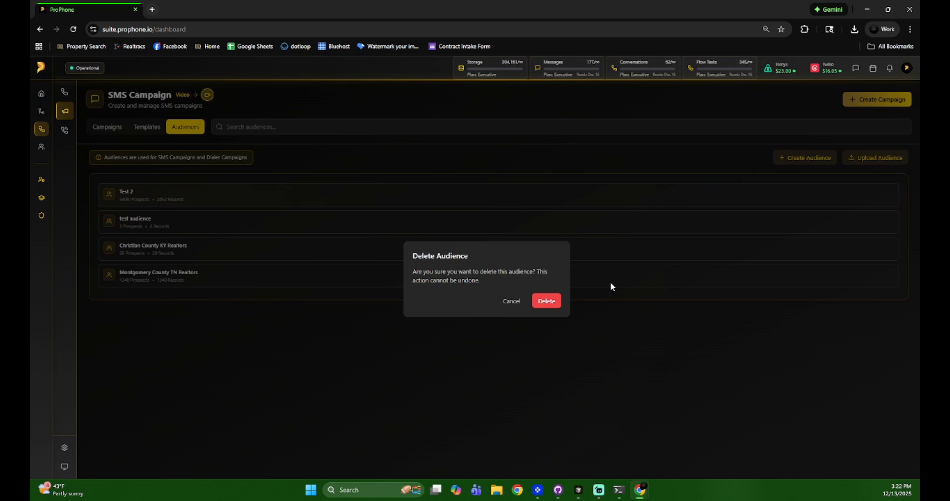
click(550, 302)
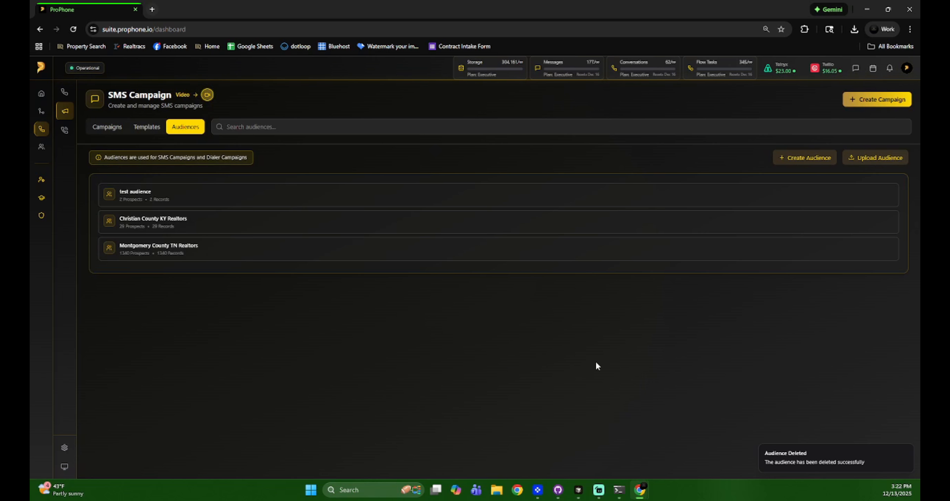
Preview Test Template's messages, open and cancel its editor, then open and close a blank template form.
click(146, 130)
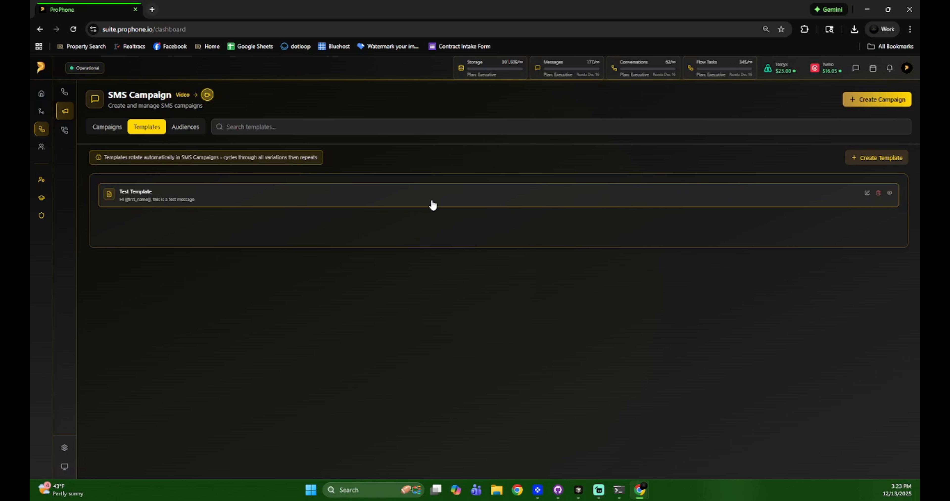
click(234, 200)
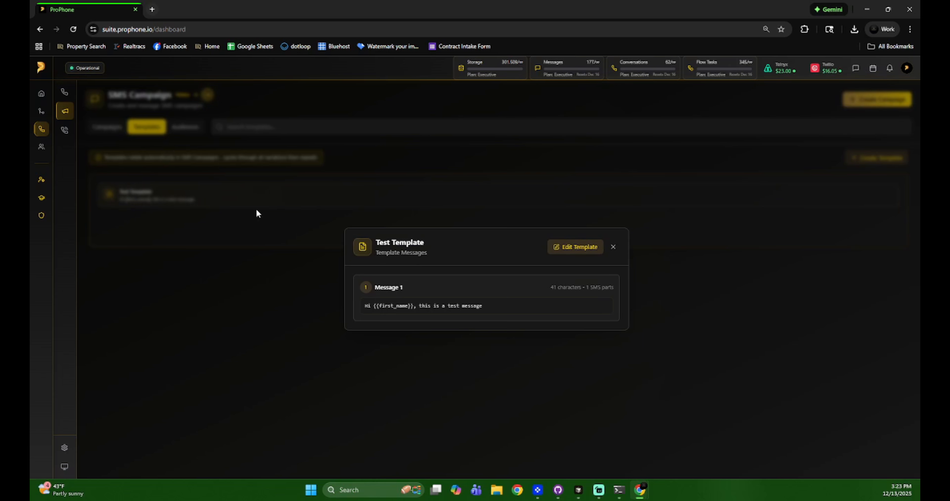
click(613, 248)
click(867, 197)
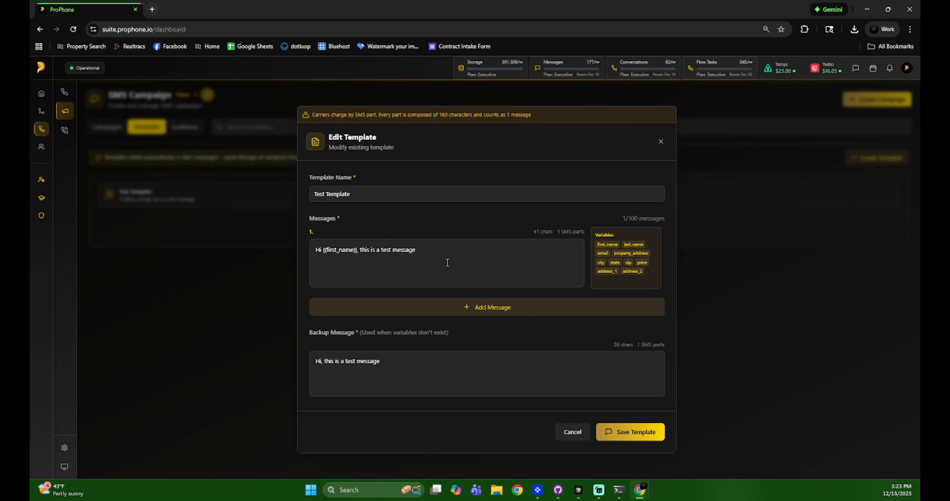
click(660, 142)
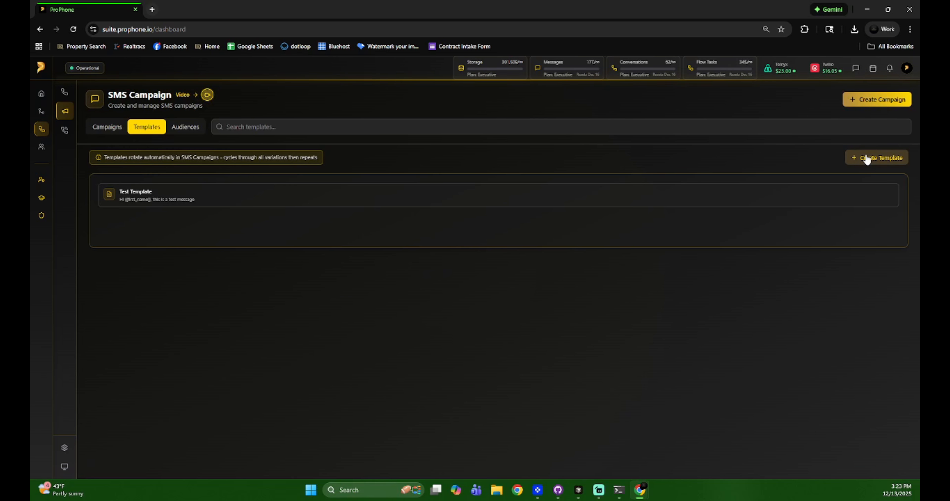
click(864, 157)
click(661, 143)
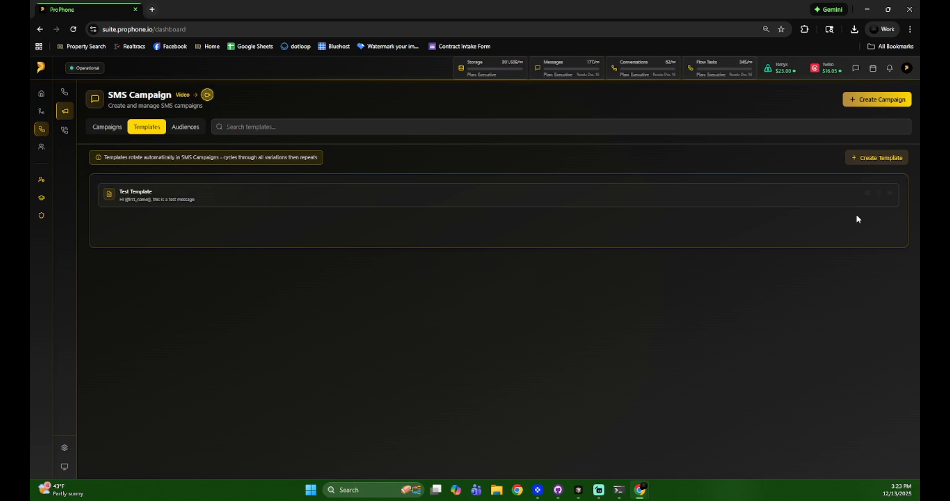
click(866, 192)
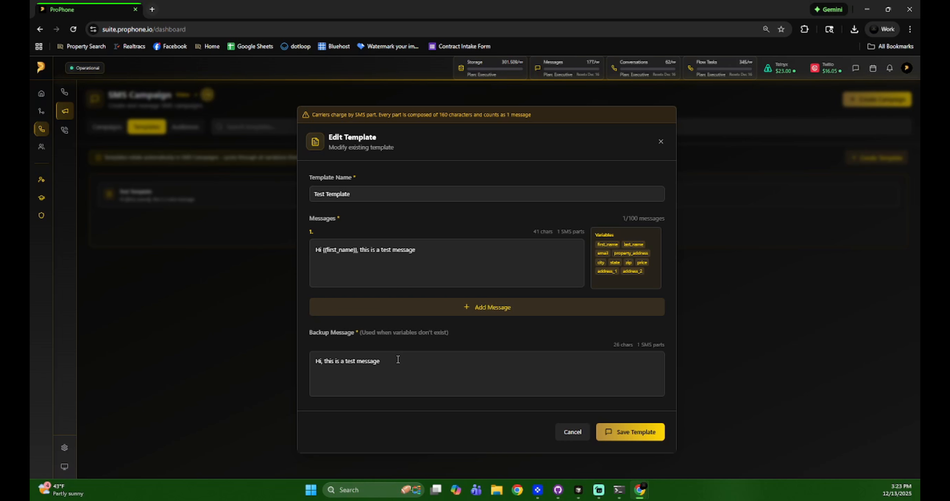
click(504, 309)
click(507, 365)
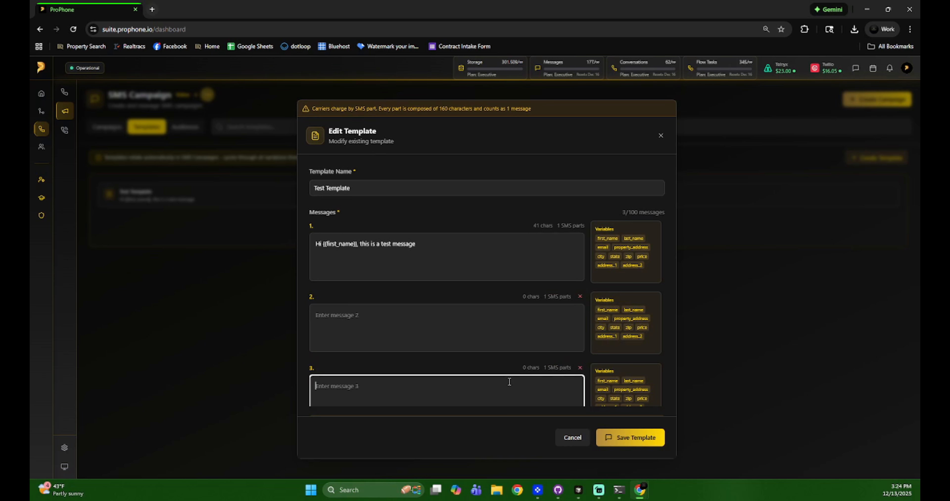
scroll(509, 369, down, 3)
click(510, 313)
click(510, 313)
click(580, 238)
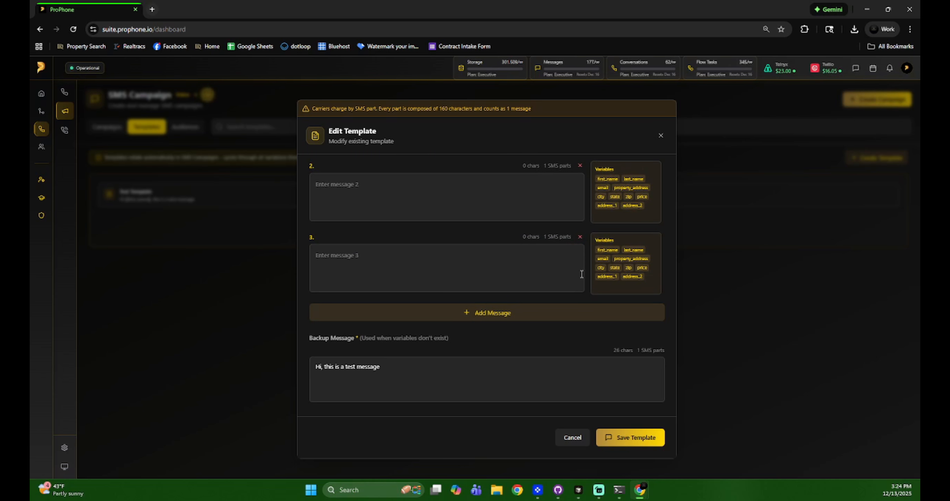
click(581, 237)
click(581, 299)
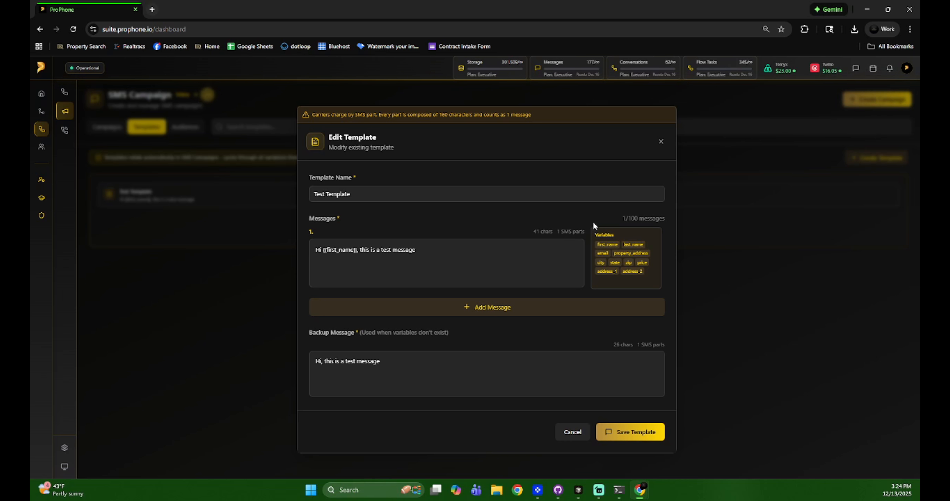
drag(587, 227, 579, 229)
click(535, 233)
drag(557, 232, 584, 232)
click(583, 232)
Highlight the message's 41-character count, then close Edit Template without saving.
drag(564, 235, 586, 234)
click(586, 235)
click(660, 143)
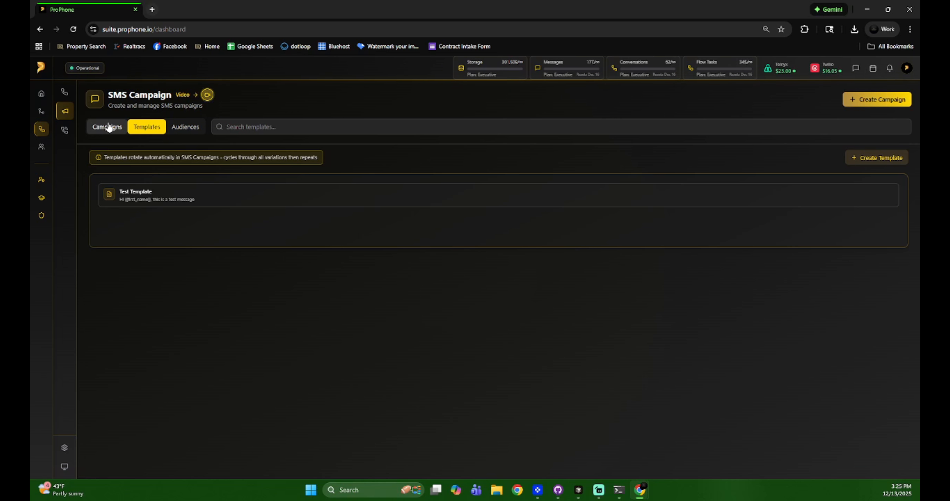
Show the Campaigns list with Test Final Completed: 2 sent, 2 delivered, 1 response.
click(108, 128)
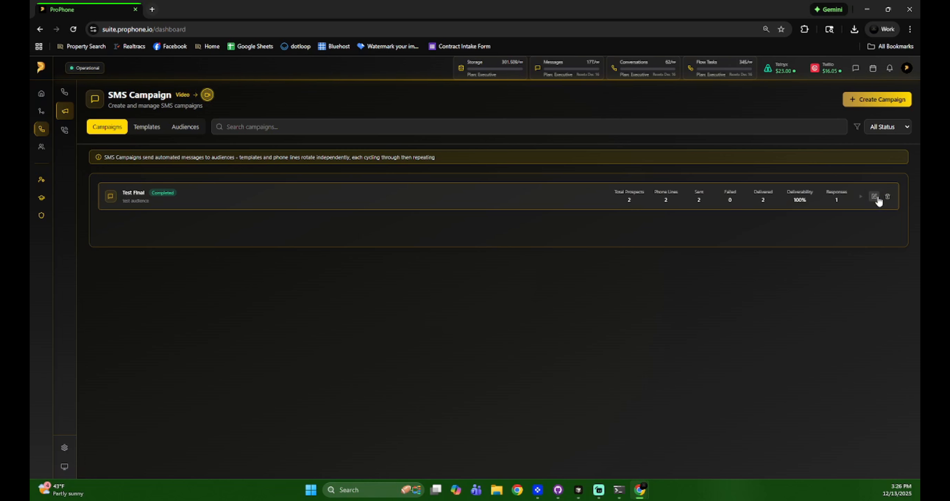
Open Test Final's Campaign Details and scroll through its statistics and Health tab.
click(544, 198)
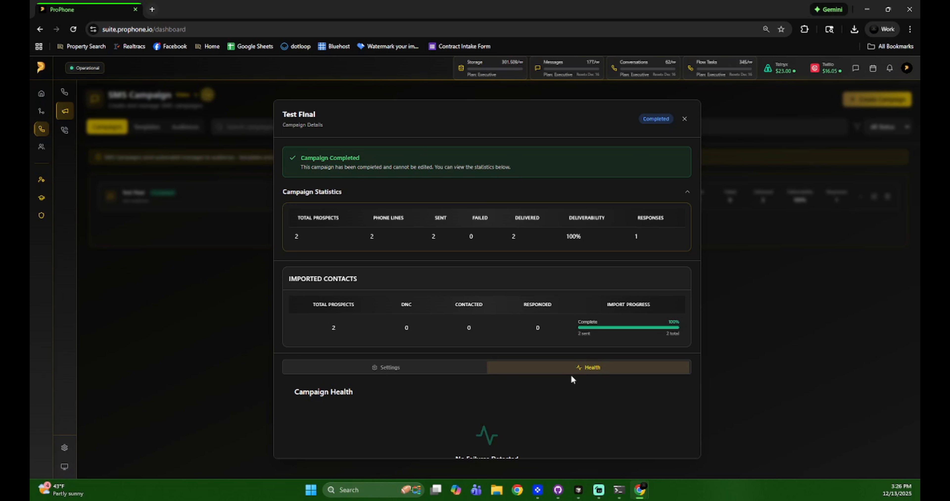
scroll(568, 377, down, 1)
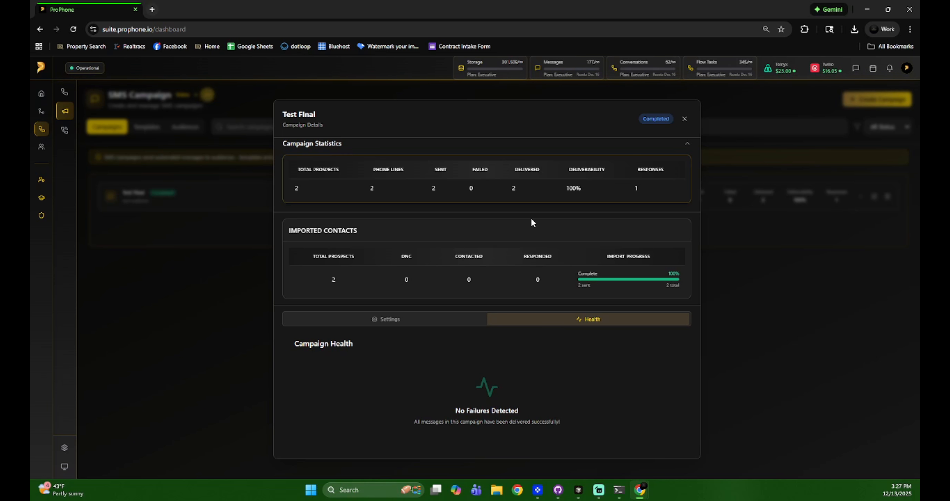
scroll(531, 218, up, 2)
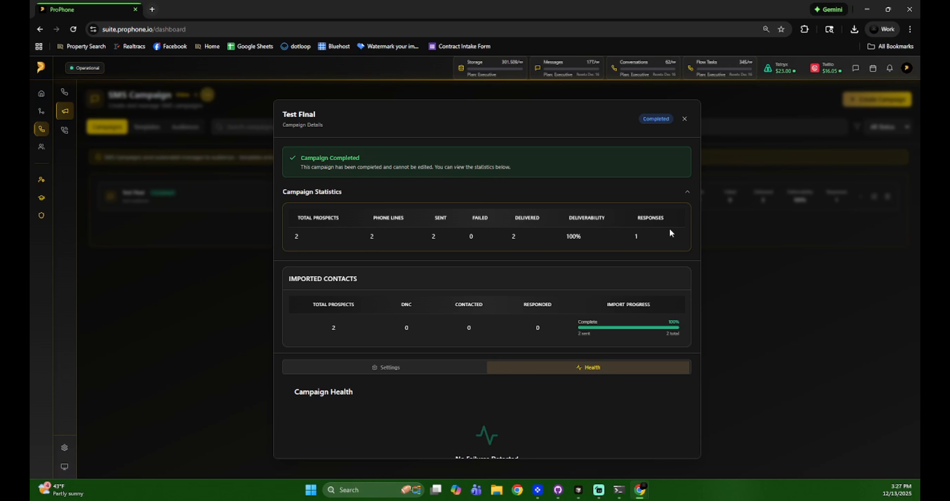
scroll(517, 360, down, 2)
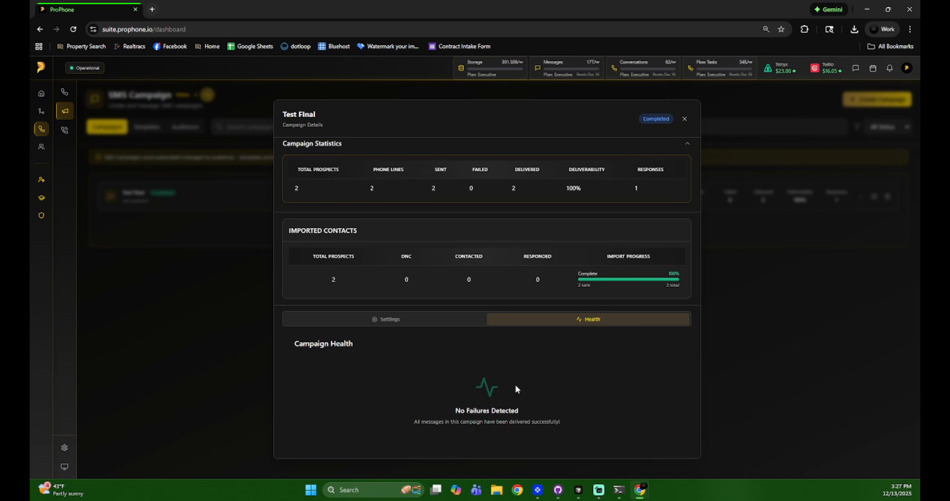
scroll(516, 387, up, 2)
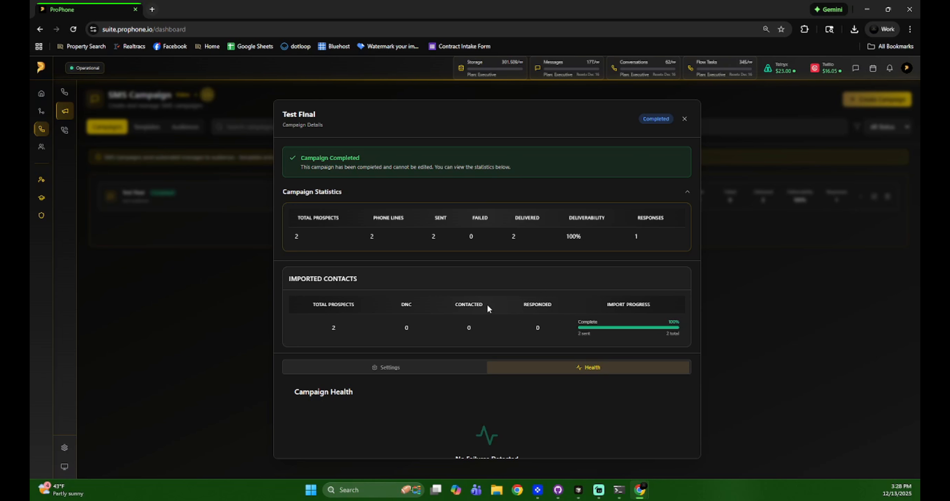
Close the details, delete the Test Final campaign, and open a blank Create Campaign form.
click(683, 120)
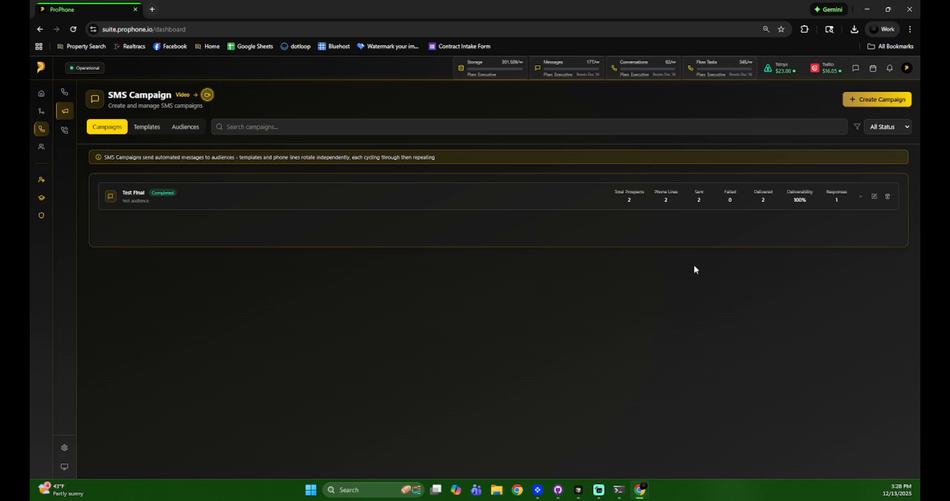
click(888, 197)
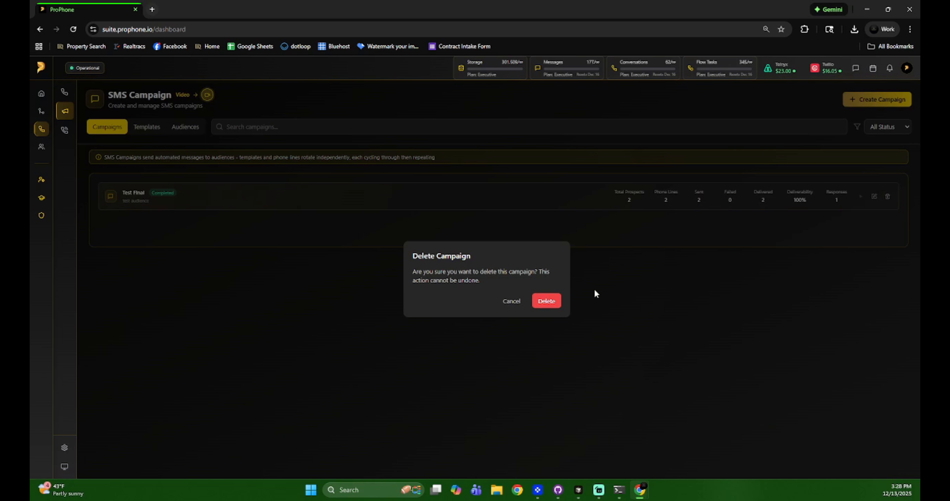
click(549, 303)
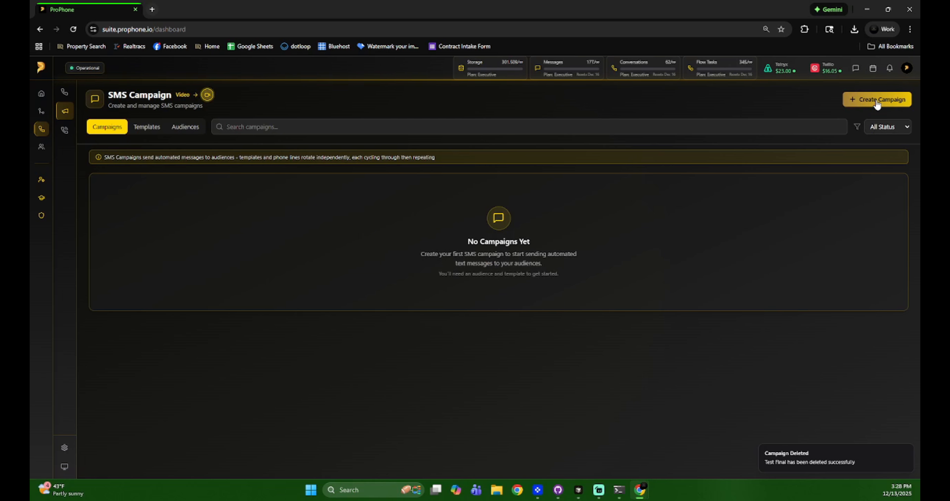
click(875, 109)
Enter 'campaign Tutorial' as the campaign name and choose test audience as recipients.
click(368, 170)
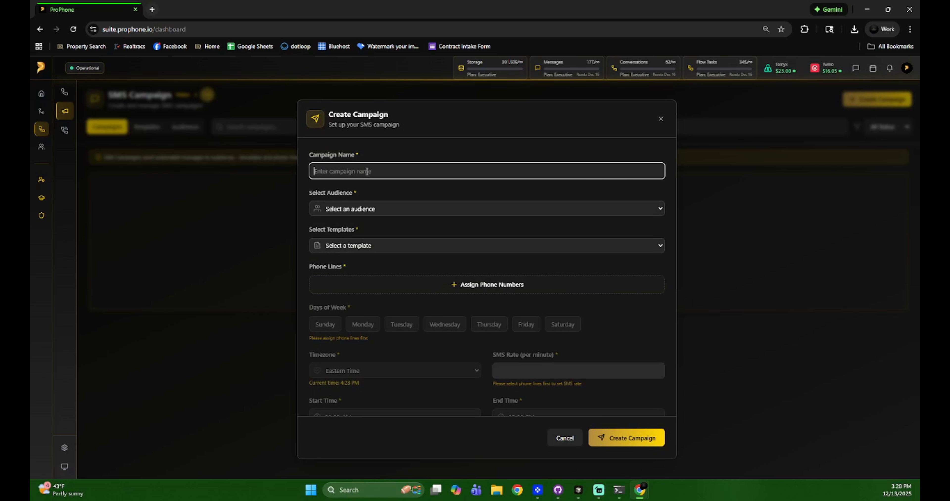
text(campaign Tut)
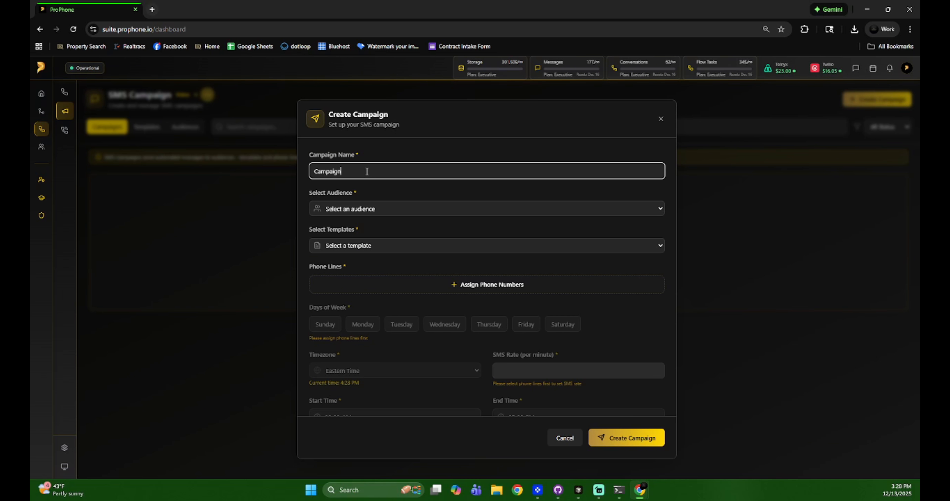
text(orial)
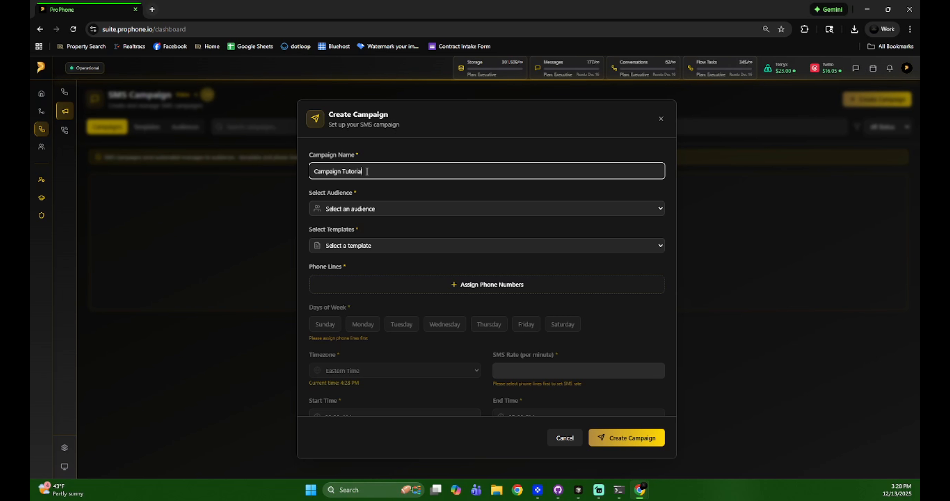
click(361, 209)
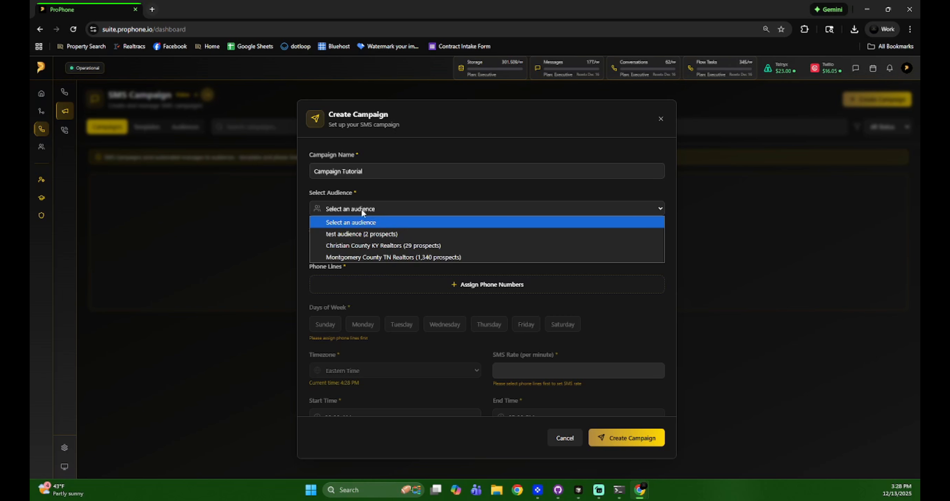
click(368, 233)
Cancel the form, review the test audience contacts, and return to the campaigns list.
click(558, 443)
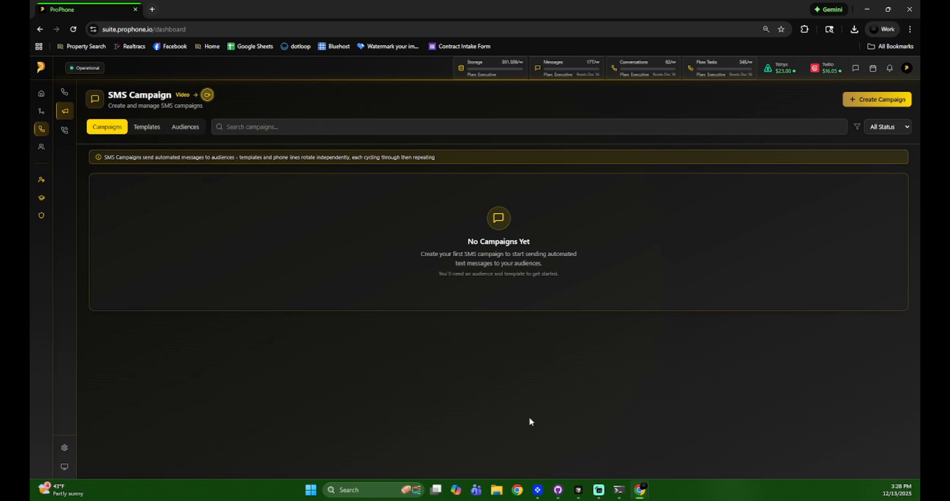
click(176, 129)
click(170, 192)
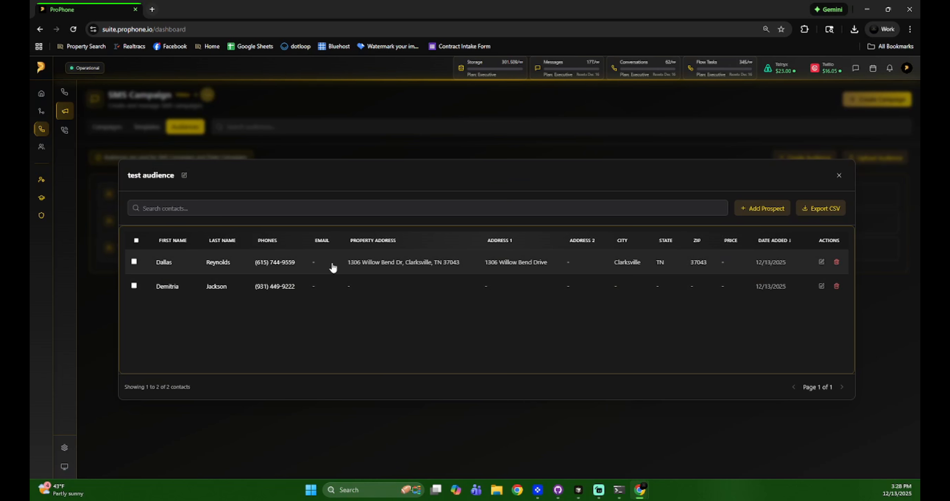
click(839, 175)
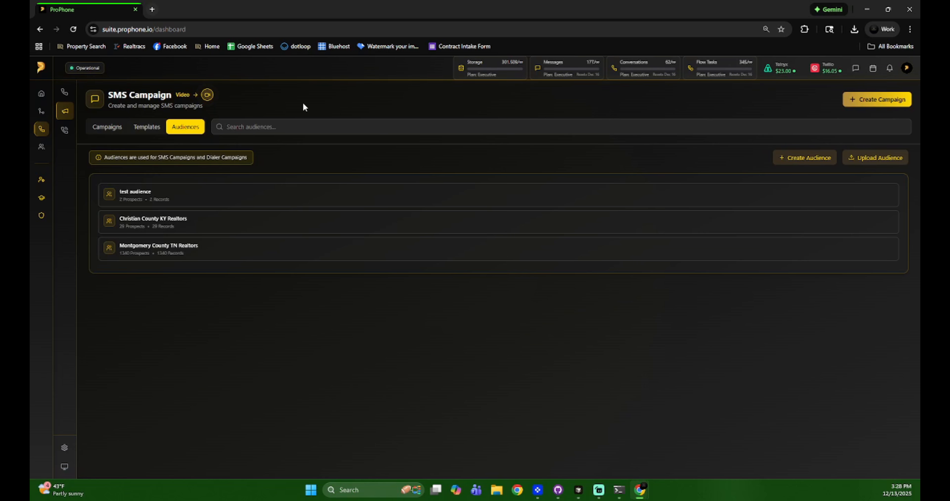
click(105, 127)
Start a new campaign named 'campaign Tutorial' with test audience and Test Template.
click(886, 98)
click(369, 170)
text(campaign Tur)
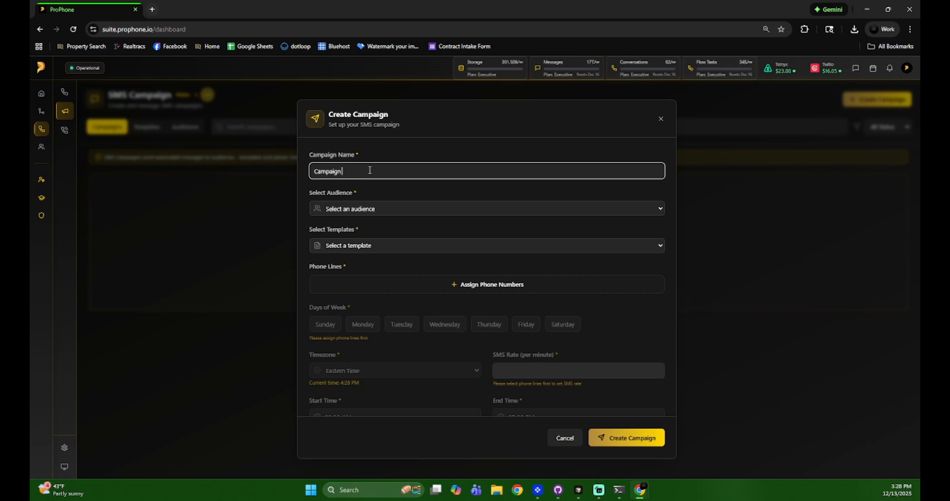
key(BackSpace)
text(torial)
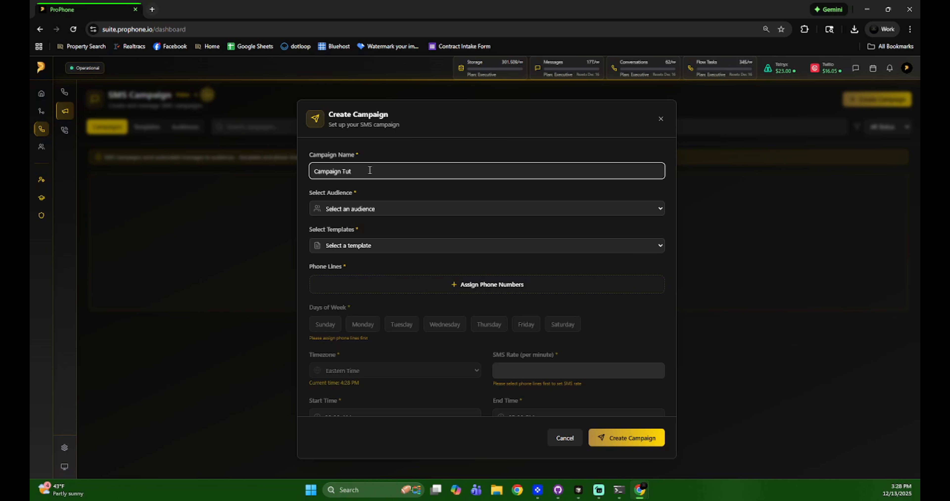
click(359, 208)
click(361, 233)
click(371, 247)
click(366, 271)
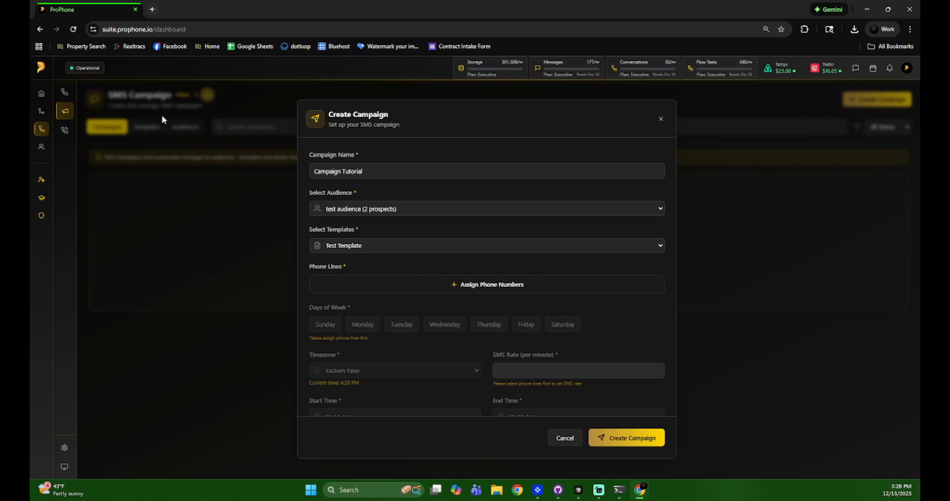
scroll(498, 258, down, 1)
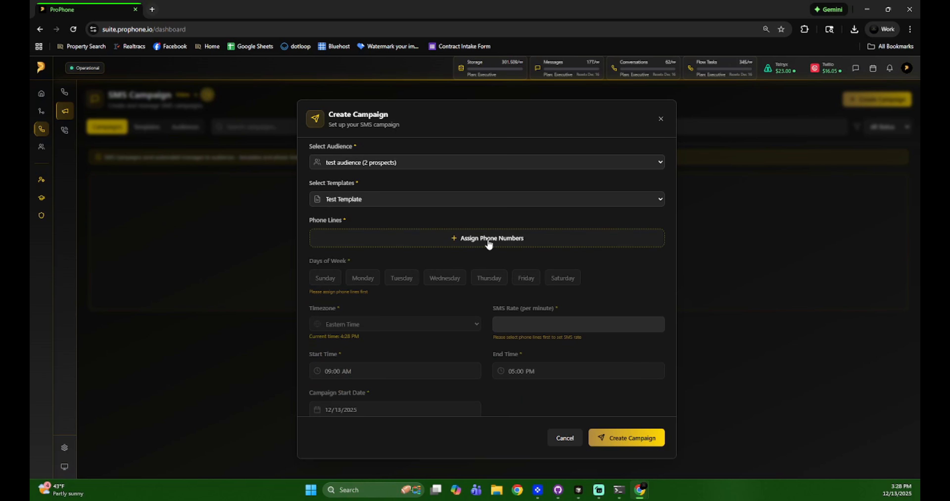
Assign the Montgomery County 1 and Sales Line phone numbers to the campaign.
click(488, 240)
click(479, 308)
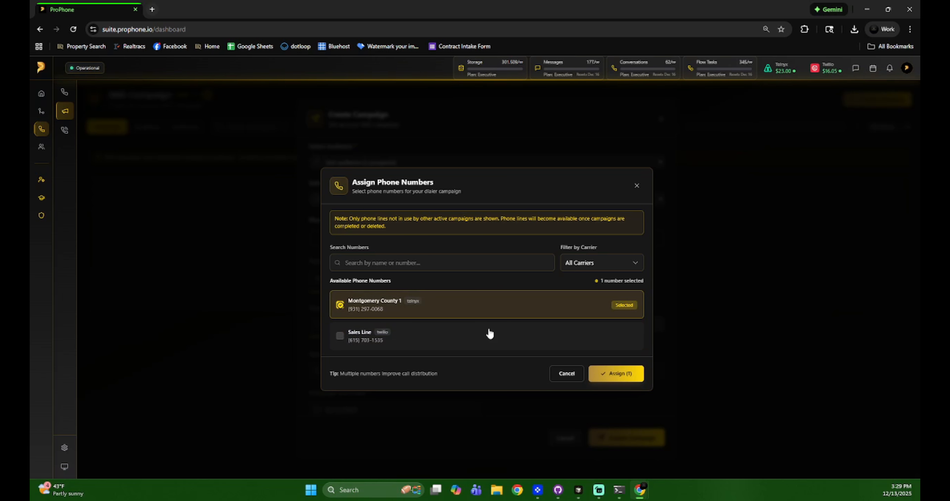
click(489, 334)
click(629, 374)
scroll(585, 312, up, 1)
scroll(584, 307, down, 2)
click(543, 350)
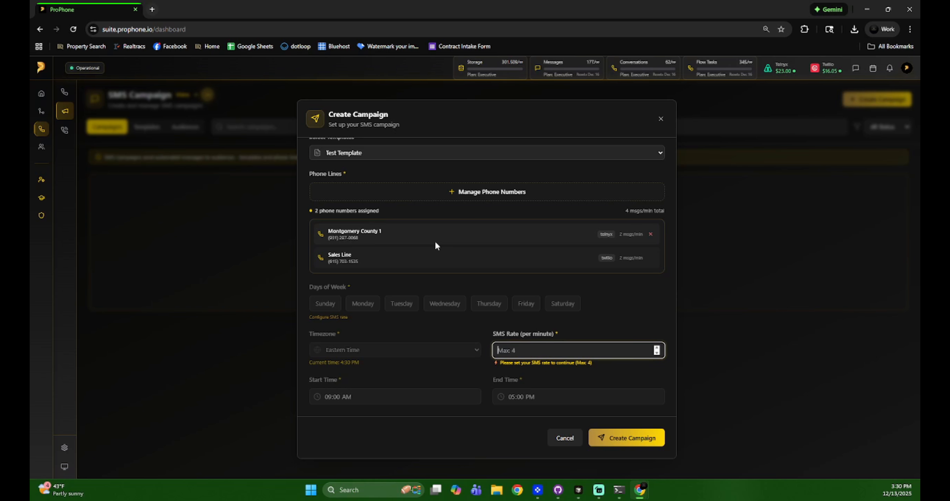
Set the SMS rate to 4 messages per minute.
text(4)
key(BackSpace)
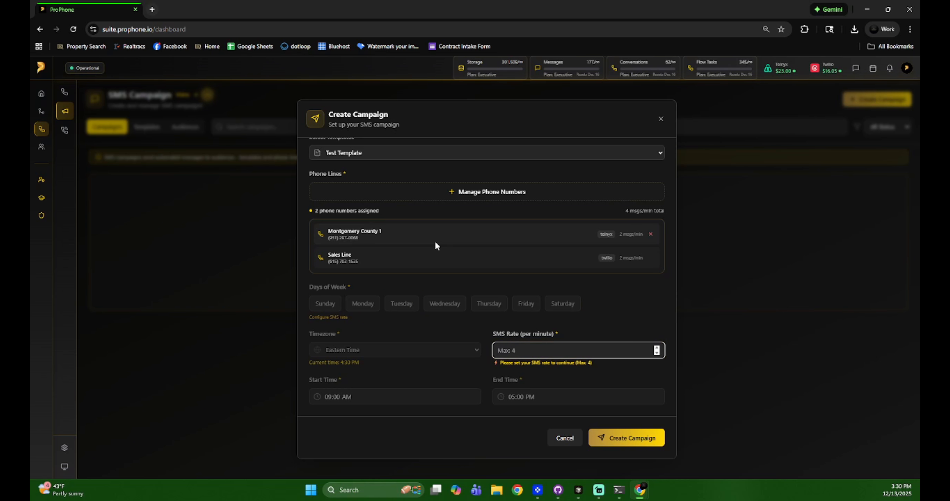
text(4)
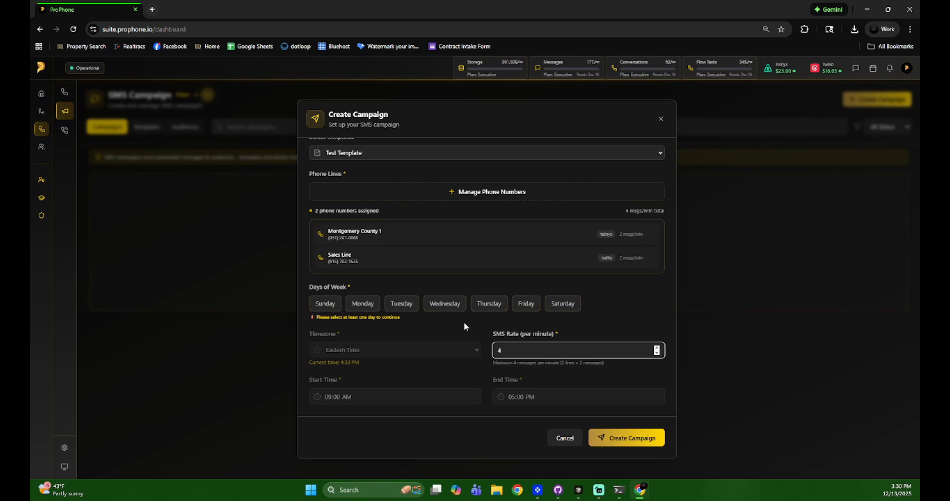
click(596, 325)
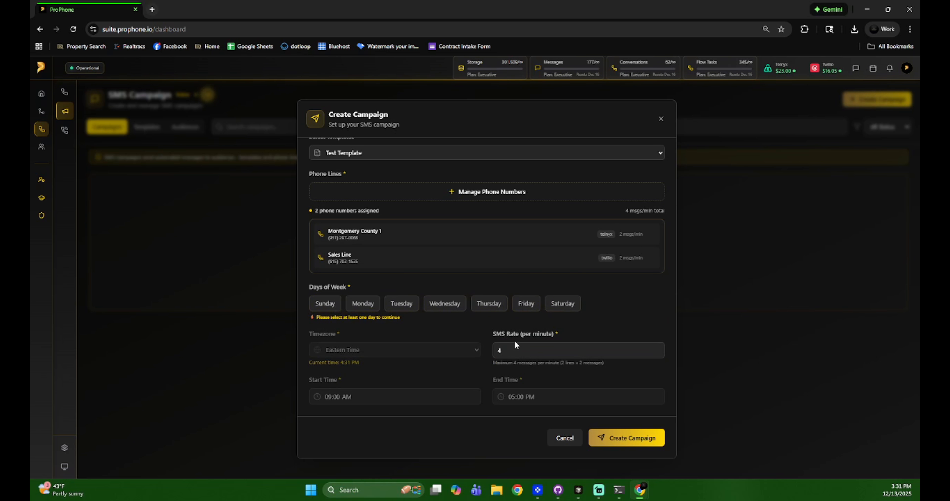
Schedule sending on all seven days, Sunday through Saturday.
click(325, 304)
click(362, 304)
click(404, 307)
click(445, 303)
click(489, 303)
click(527, 304)
click(557, 308)
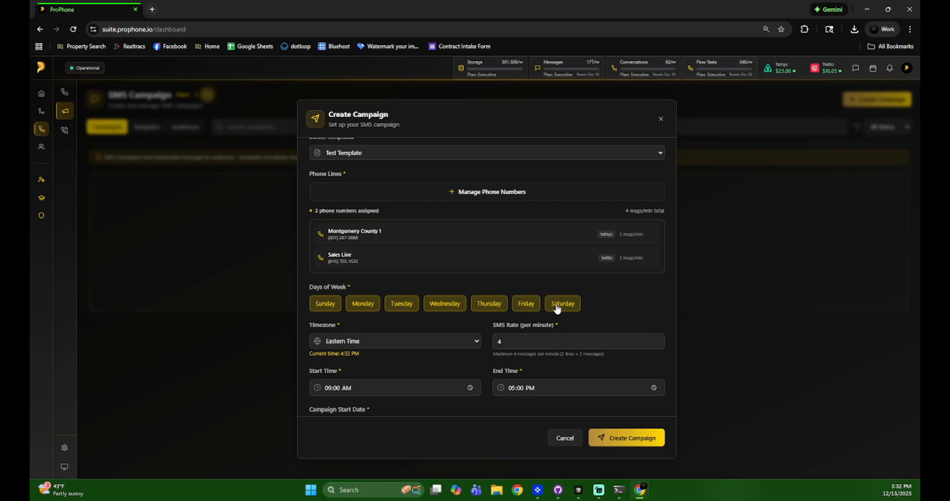
Set the campaign timezone to Central Time.
click(360, 343)
click(359, 366)
scroll(400, 347, down, 2)
click(388, 250)
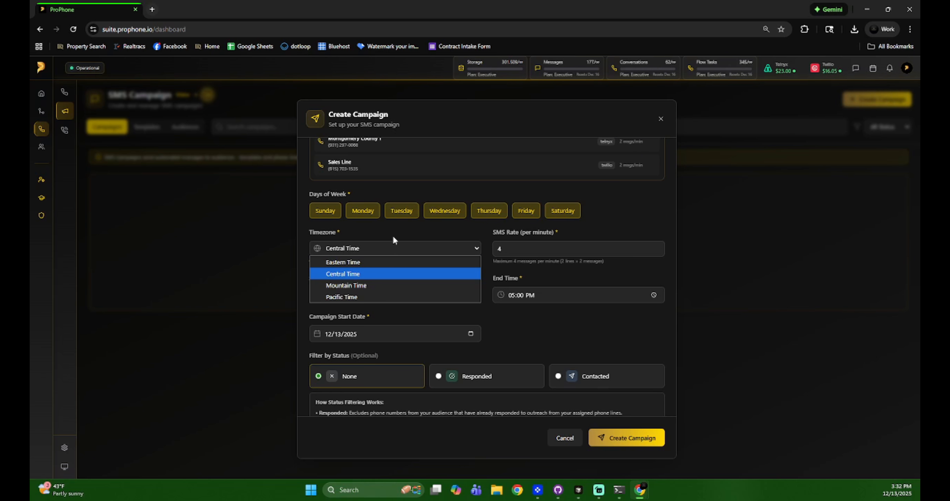
click(393, 239)
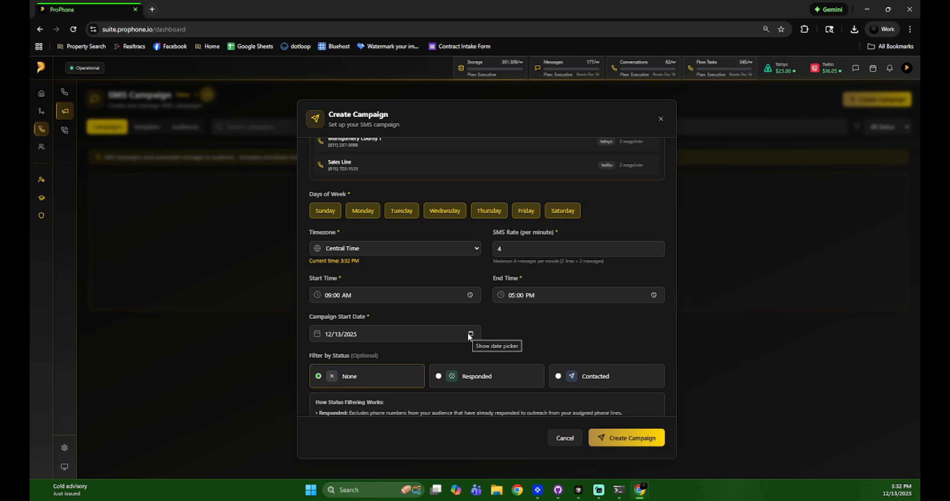
Review the status filtering note and create the Campaign Tutorial campaign.
scroll(547, 335, down, 1)
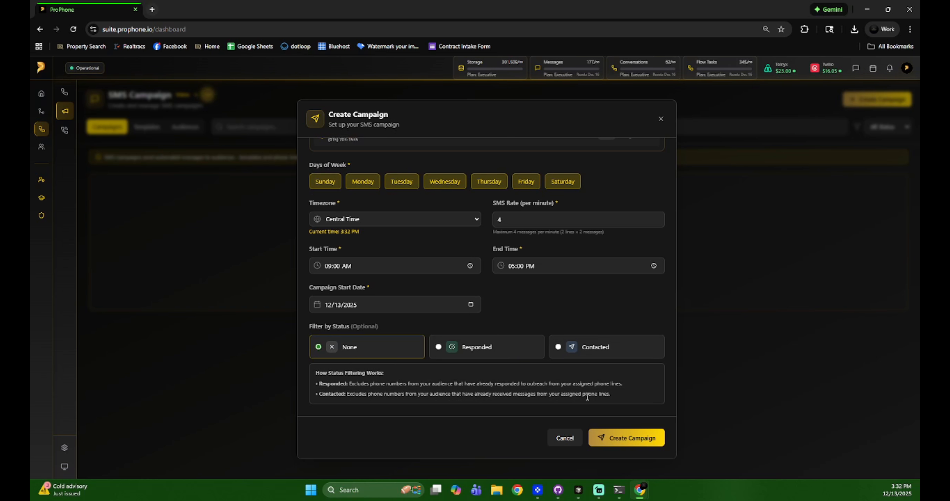
drag(617, 394, 307, 369)
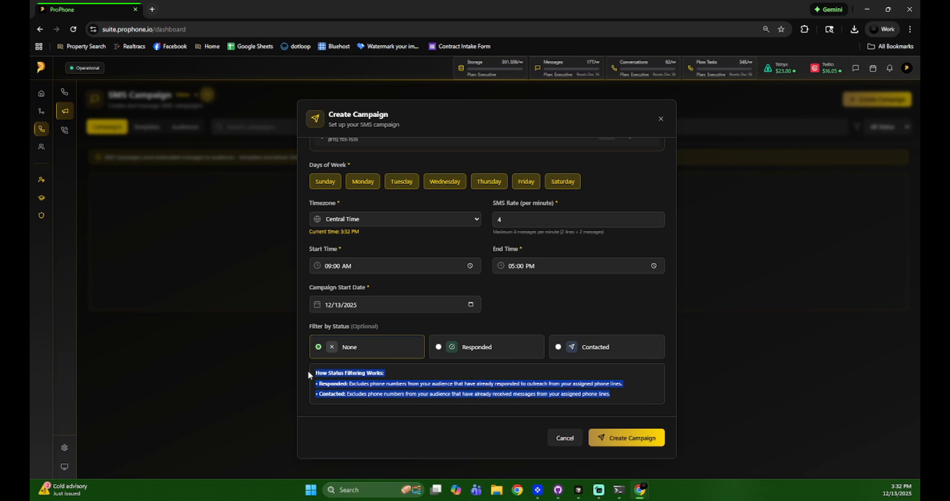
click(439, 388)
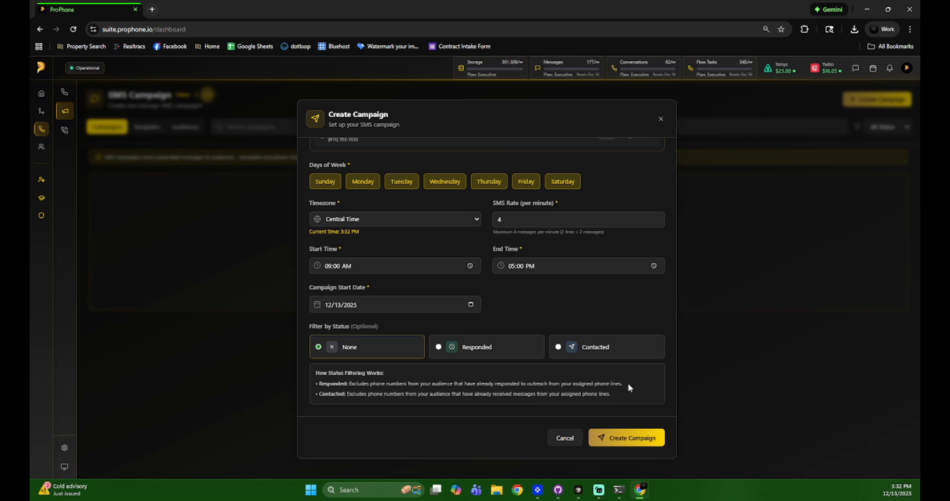
click(632, 442)
Open the Campaign Tutorial details and pause the running campaign.
click(450, 197)
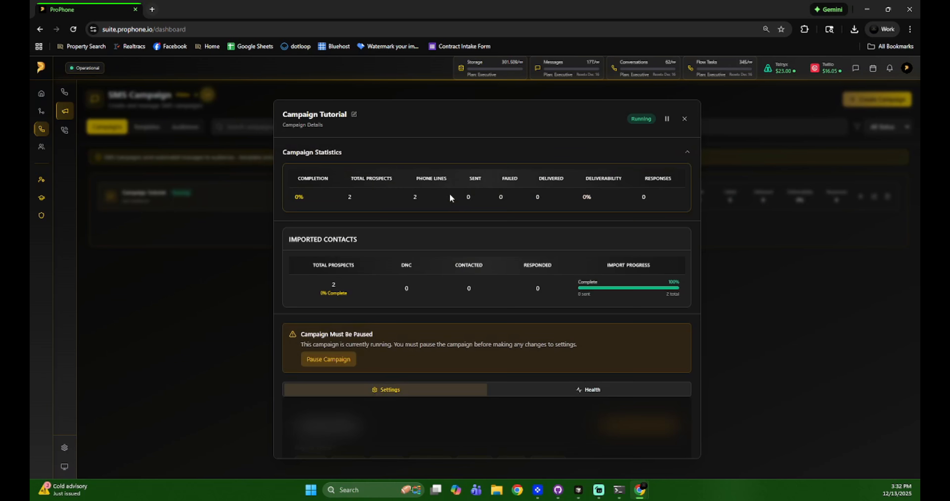
scroll(643, 188, down, 4)
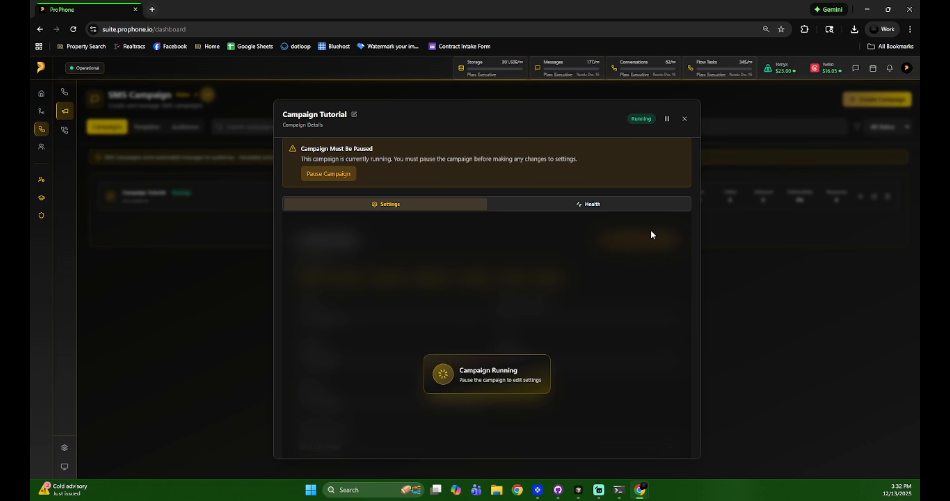
scroll(651, 231, up, 5)
click(667, 118)
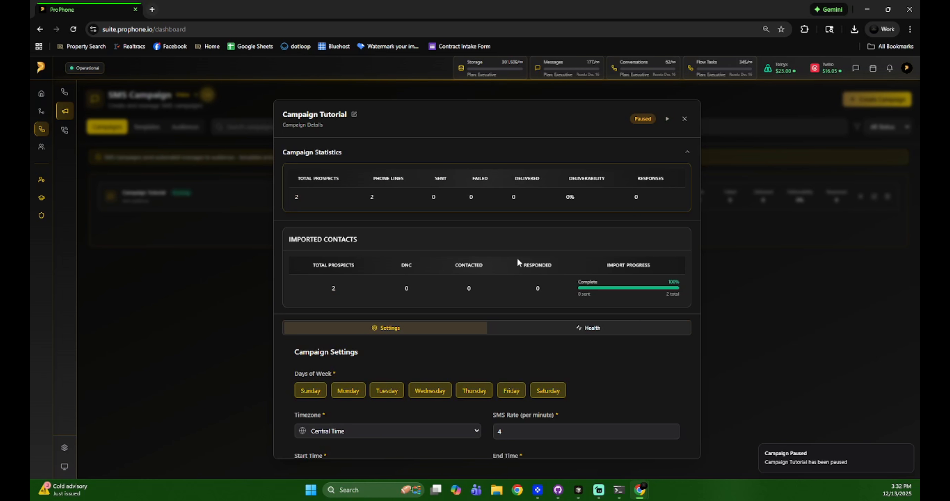
Inspect the assigned phone lines in Settings, opening and closing the line chooser twice without changes.
scroll(517, 257, down, 2)
scroll(568, 274, down, 2)
scroll(570, 284, down, 1)
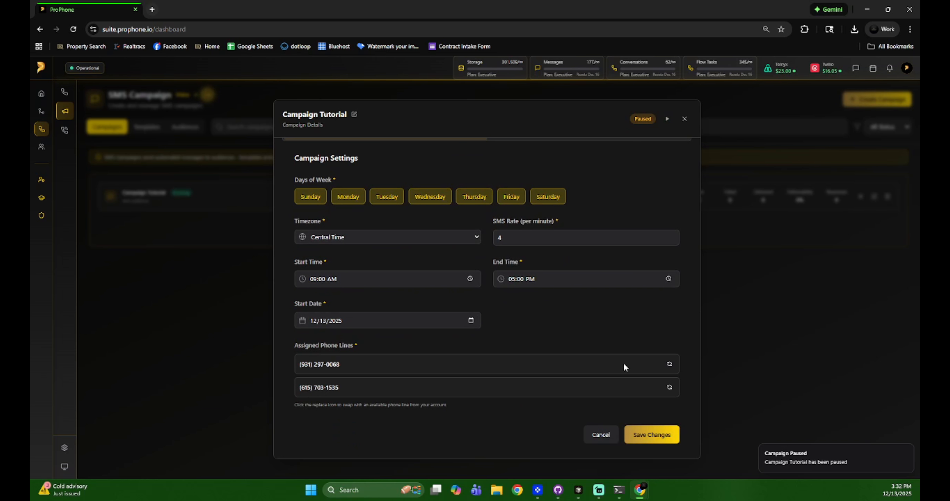
click(670, 364)
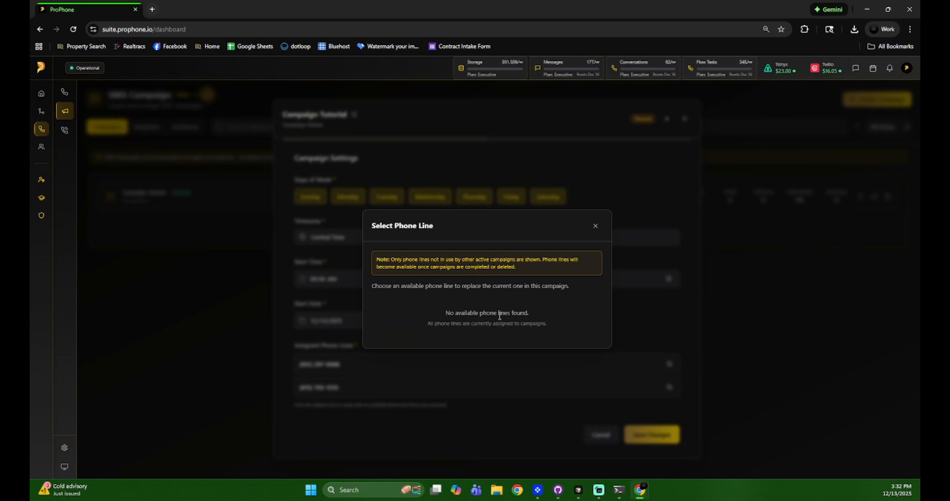
click(595, 226)
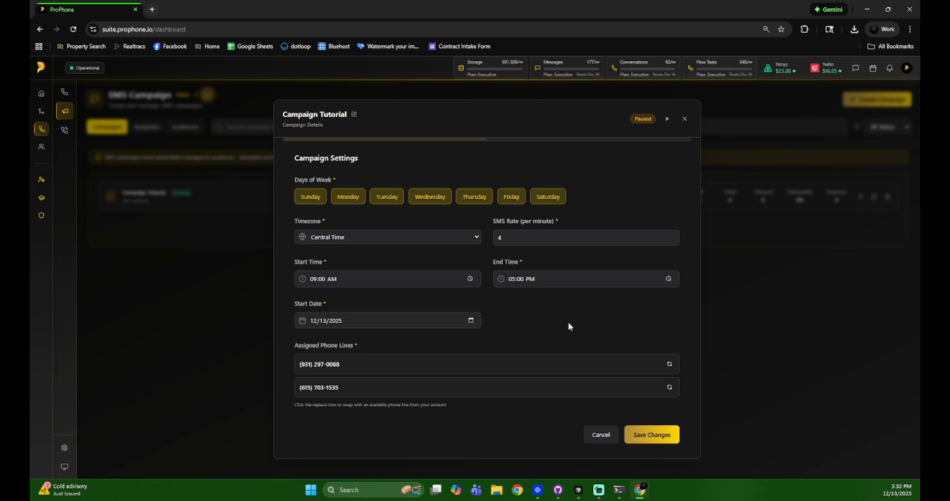
scroll(569, 325, up, 2)
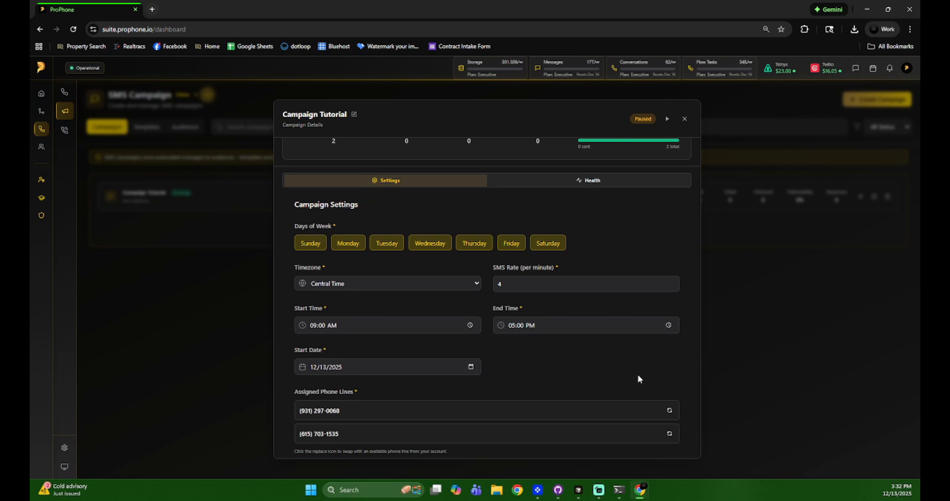
click(670, 411)
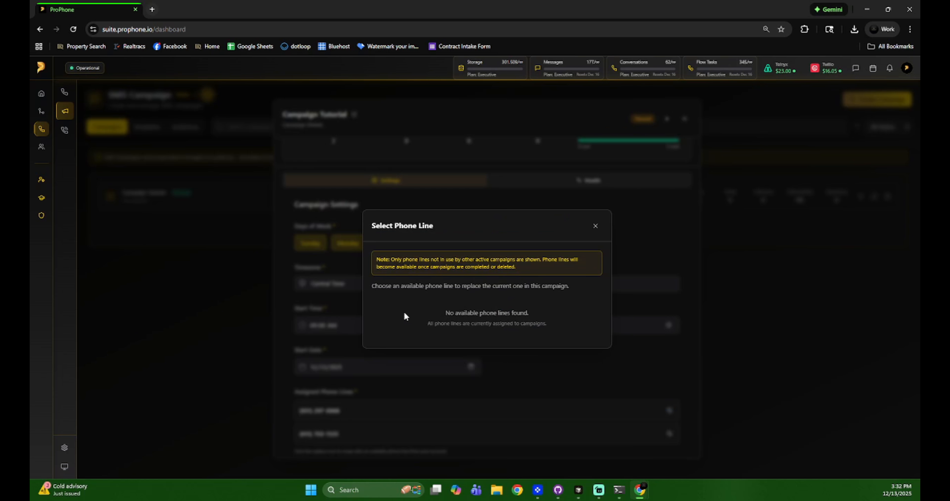
click(595, 226)
scroll(588, 364, up, 5)
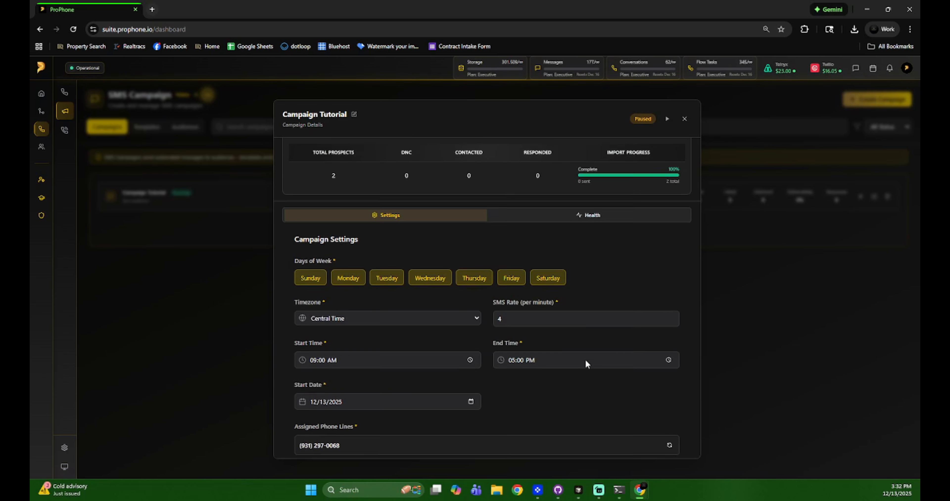
scroll(547, 340, down, 4)
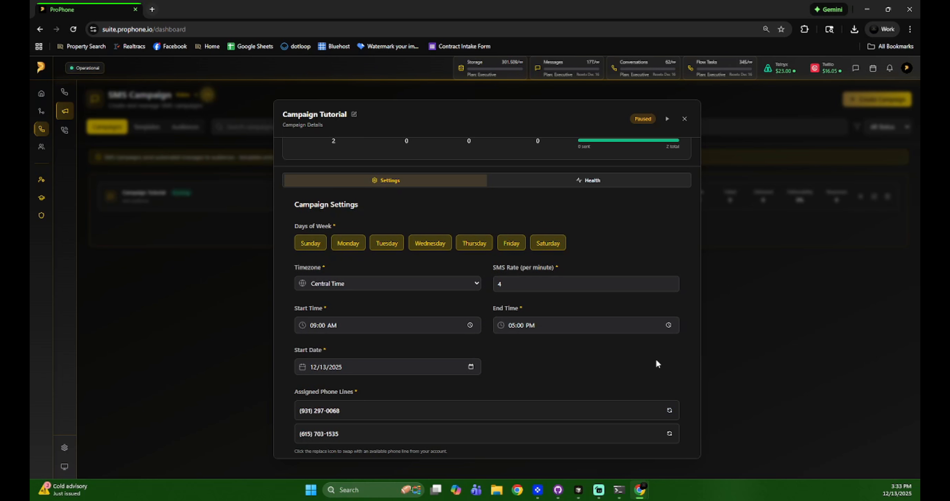
scroll(656, 361, up, 4)
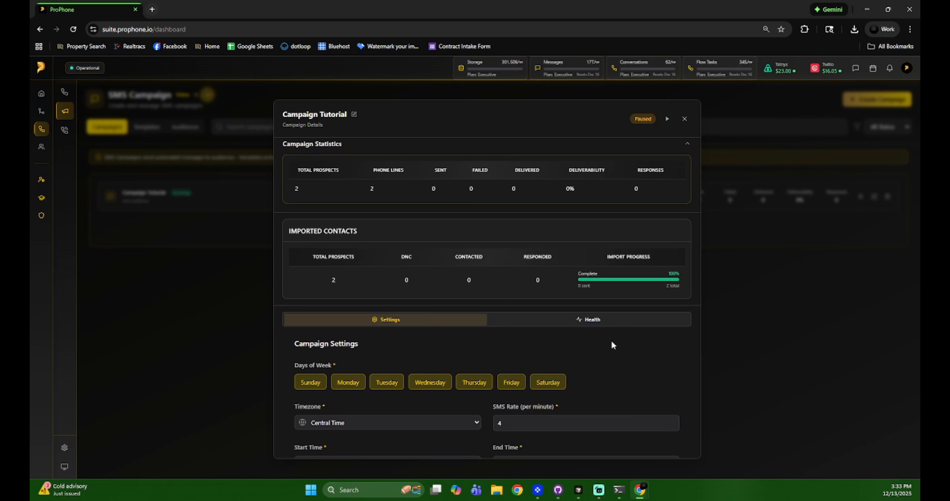
scroll(509, 355, down, 5)
scroll(558, 312, up, 3)
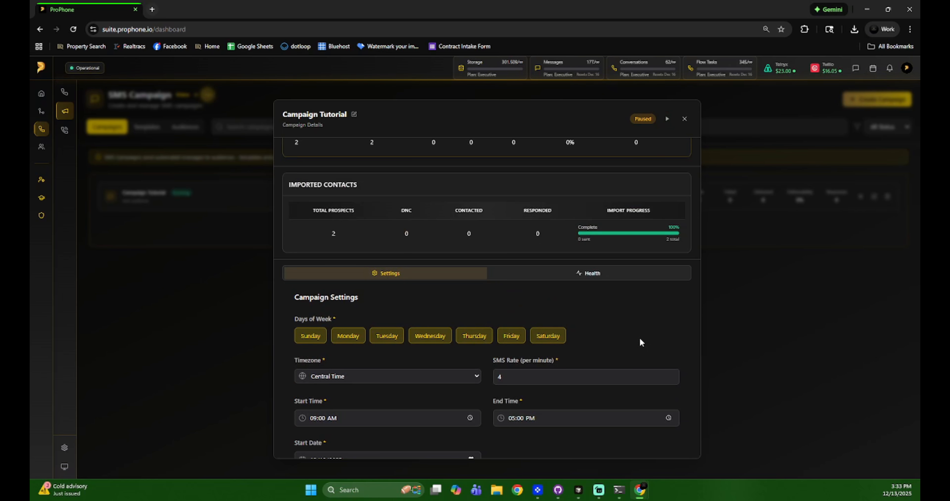
Check the campaign's Health report, return to Settings, and close the details.
click(584, 273)
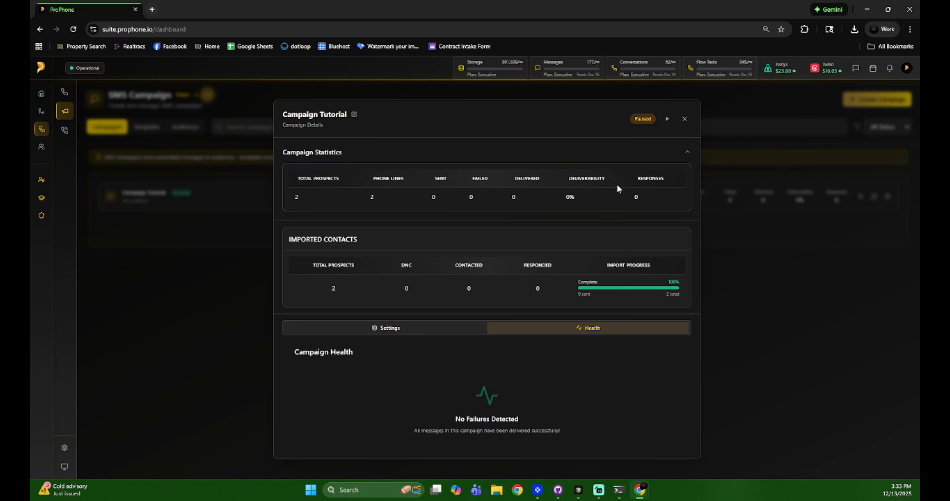
click(405, 328)
click(684, 119)
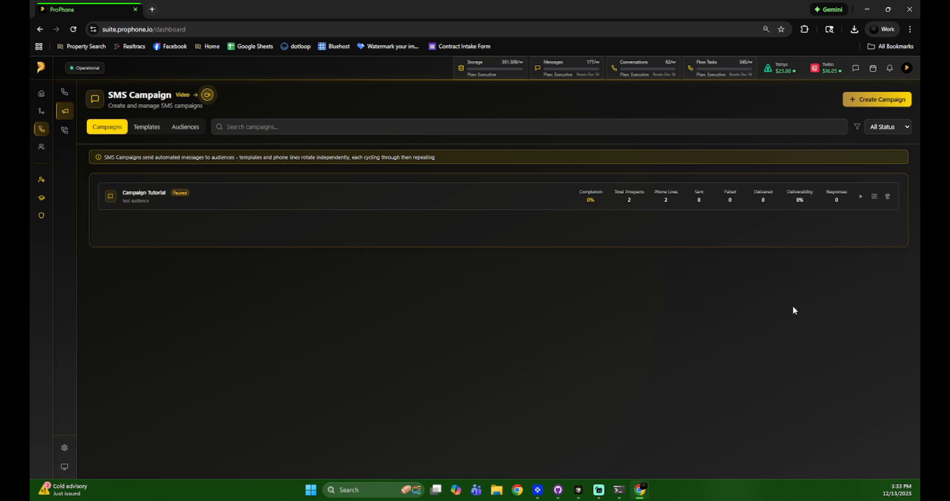
Resume the paused Campaign Tutorial from its row so it runs to completion.
click(860, 198)
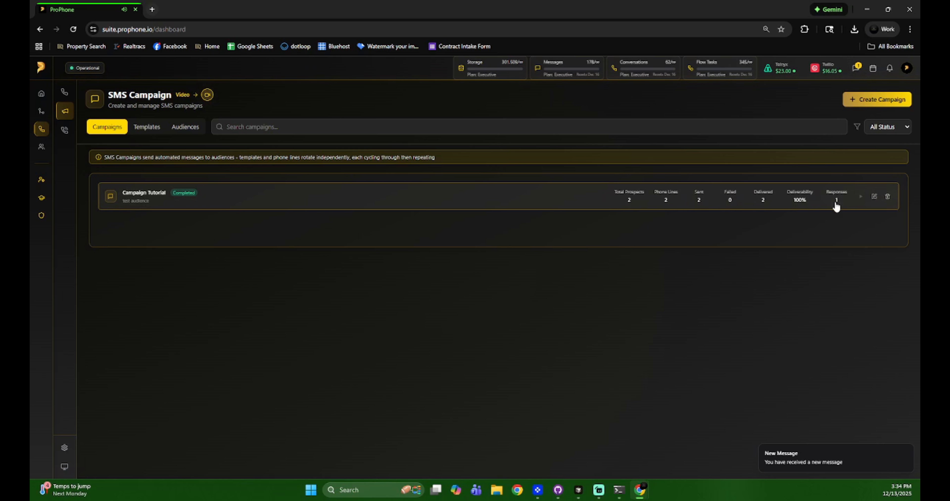
Open the contact's unread reply from the header messages list, reading it twice before closing.
click(855, 68)
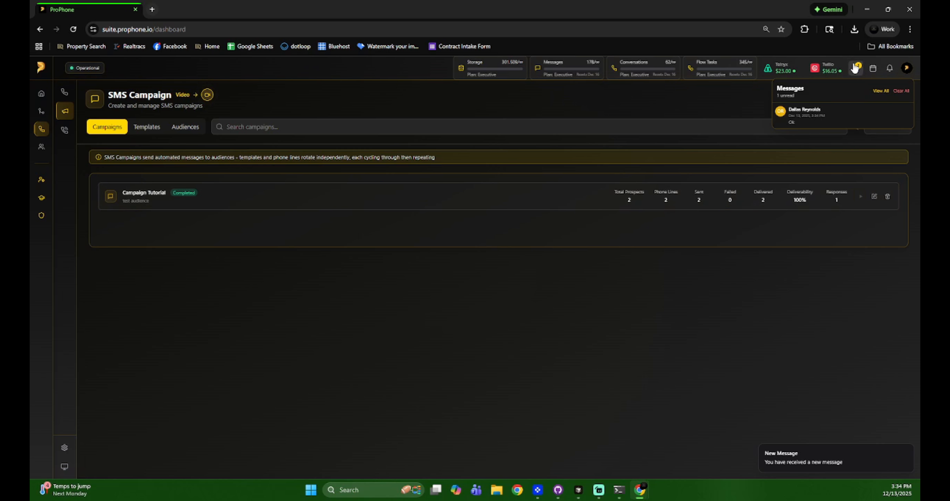
click(835, 118)
click(586, 172)
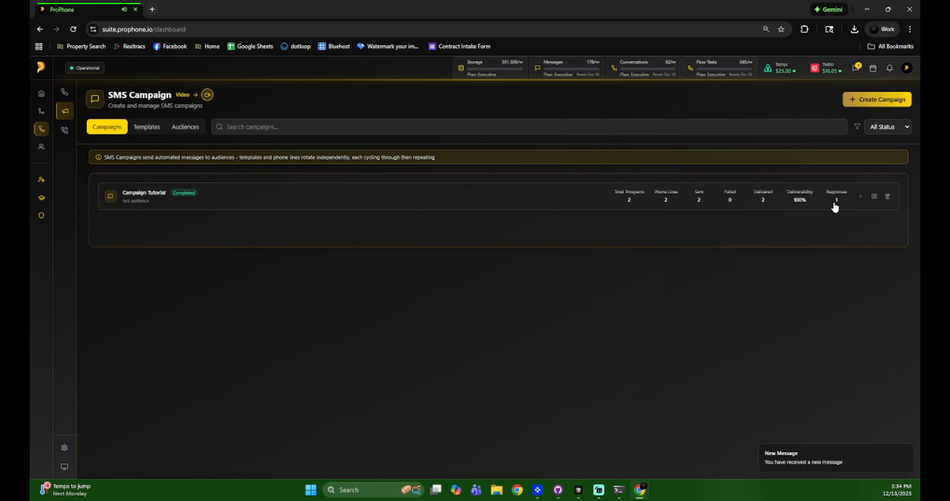
click(856, 69)
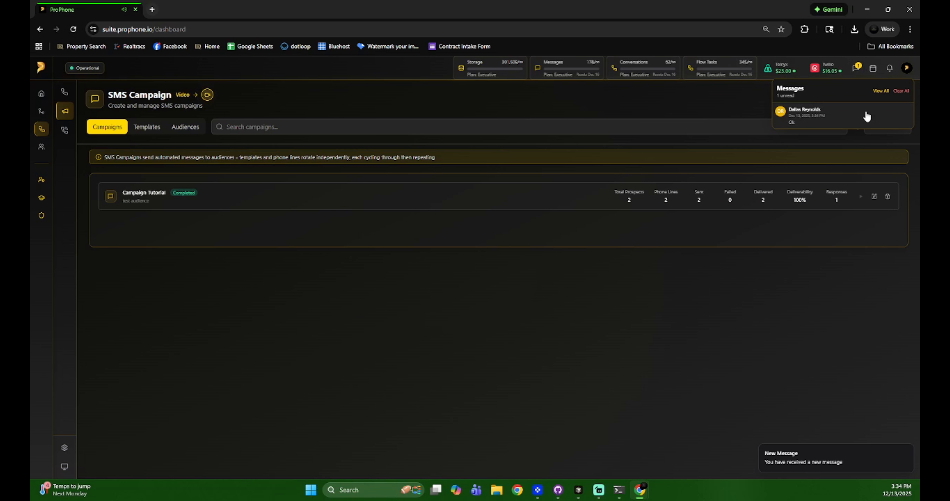
click(866, 116)
click(591, 178)
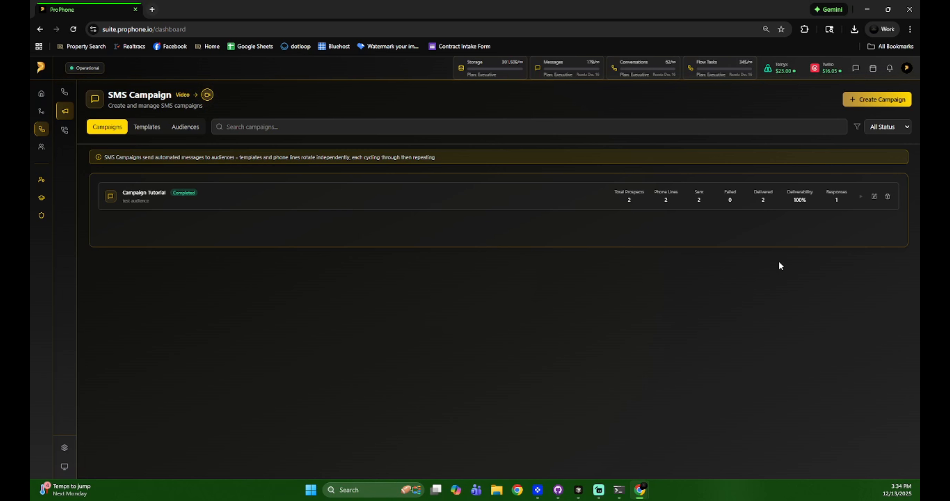
click(907, 69)
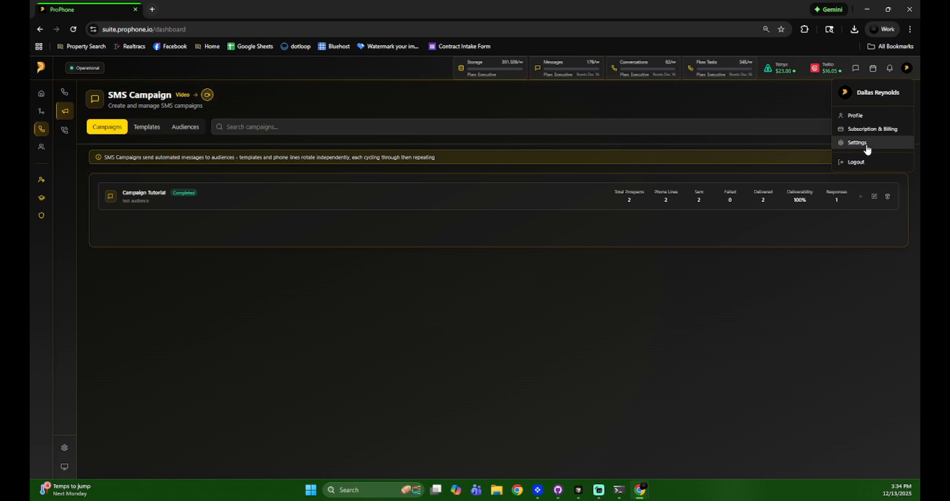
click(906, 68)
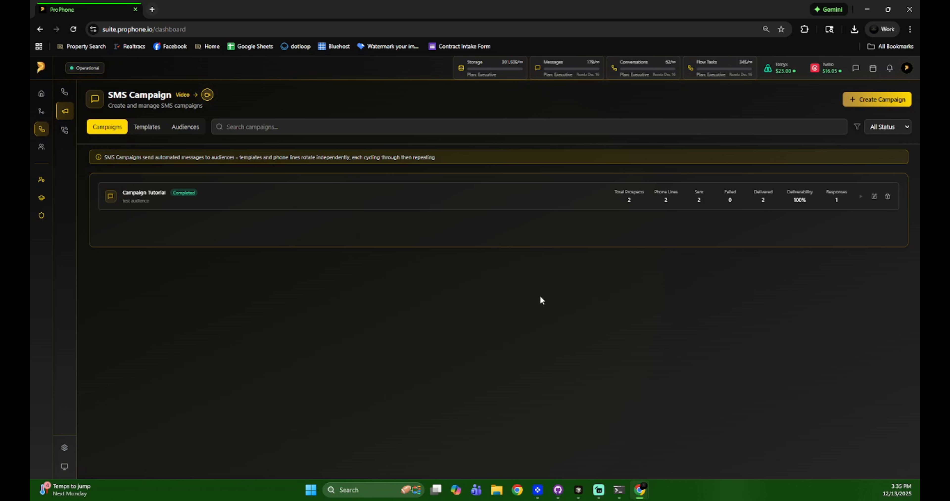